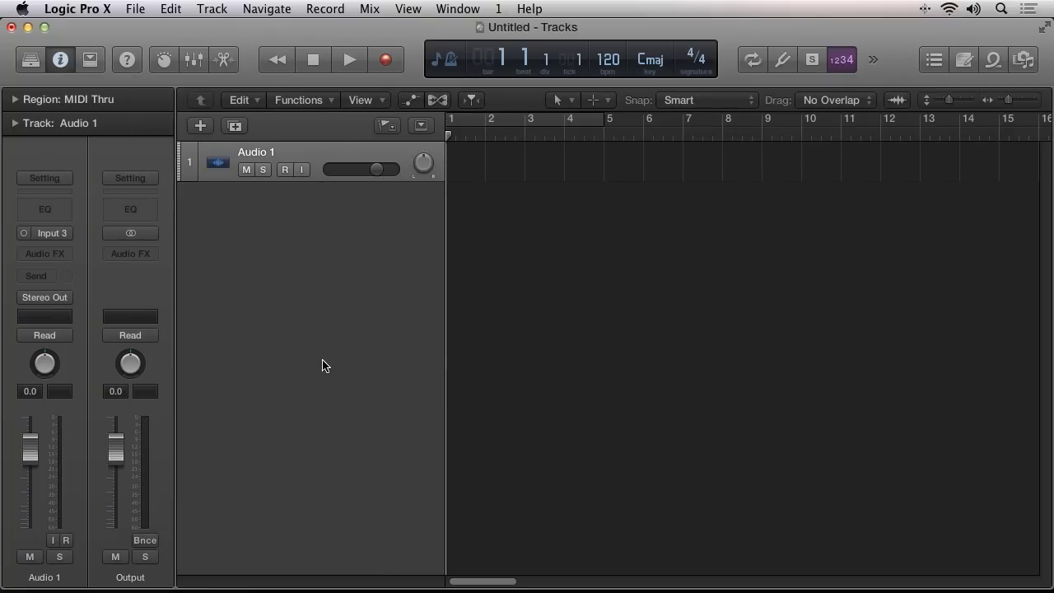
Hide the inspector and show the Apple Loops browser in the Tracks window
{"action": "key", "text": "i"}
{"action": "key", "text": "o"}
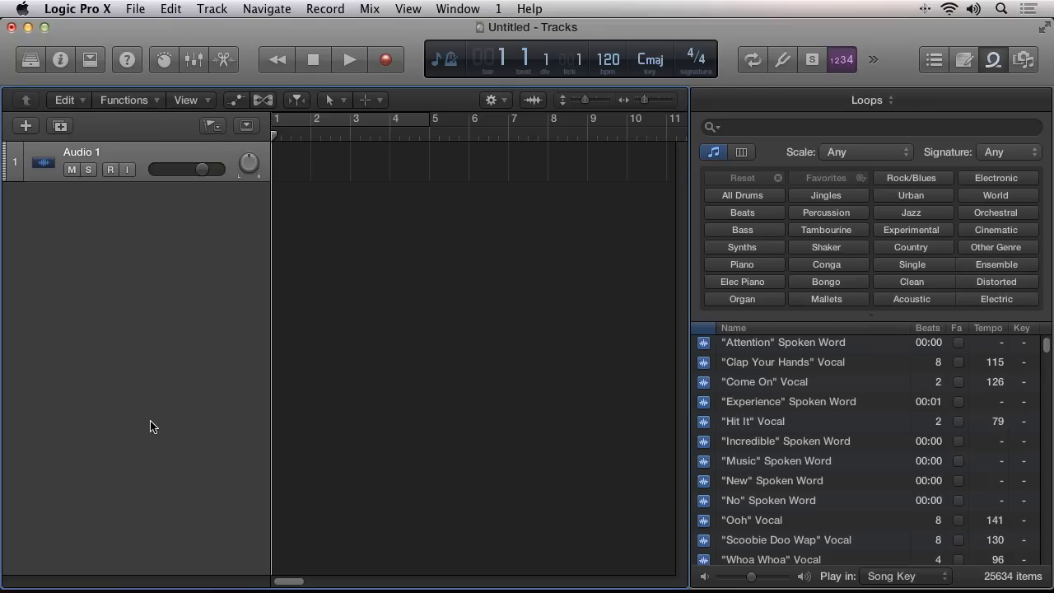
Switch to Finder and select both EXS Factory Samples and Ultrabeat Samples in Macintosh HD/Library/Application Support/Logic
{"action": "left_click", "coordinate": [38, 542]}
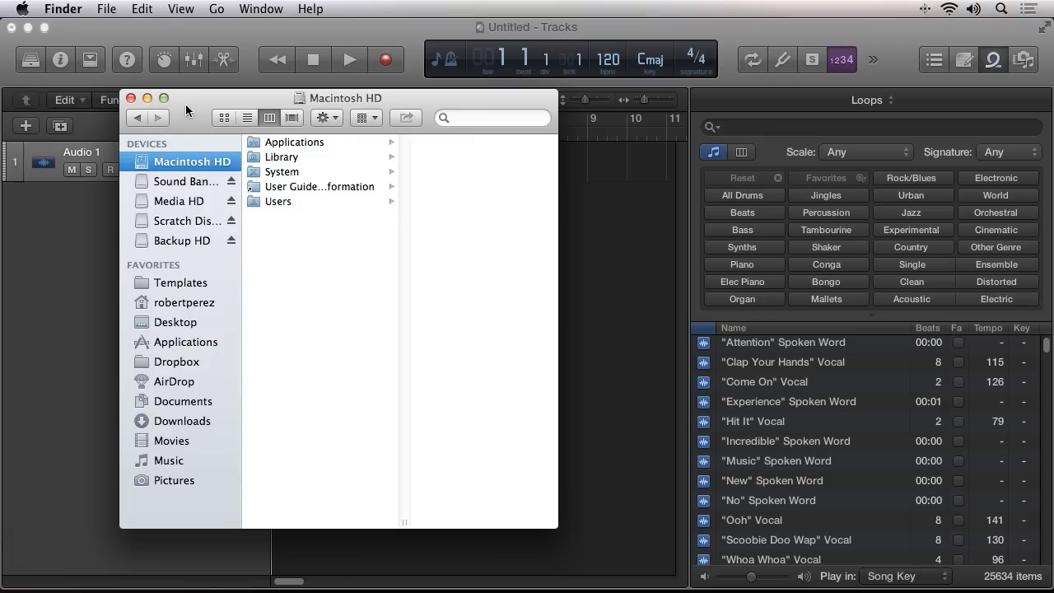
{"action": "left_click_drag", "start_coordinate": [185, 104], "coordinate": [337, 134]}
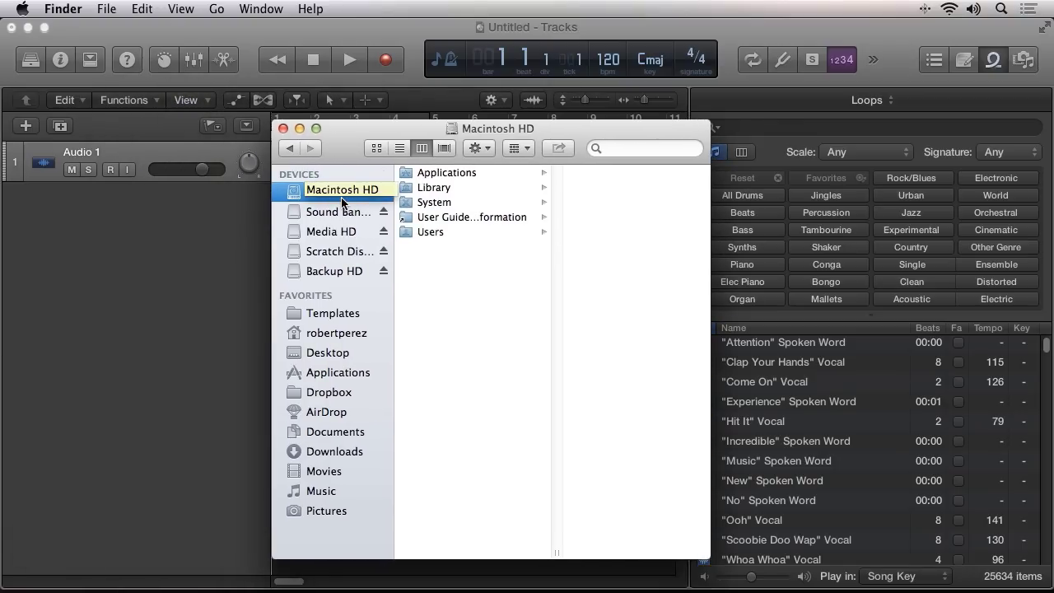
{"action": "left_click", "coordinate": [443, 193]}
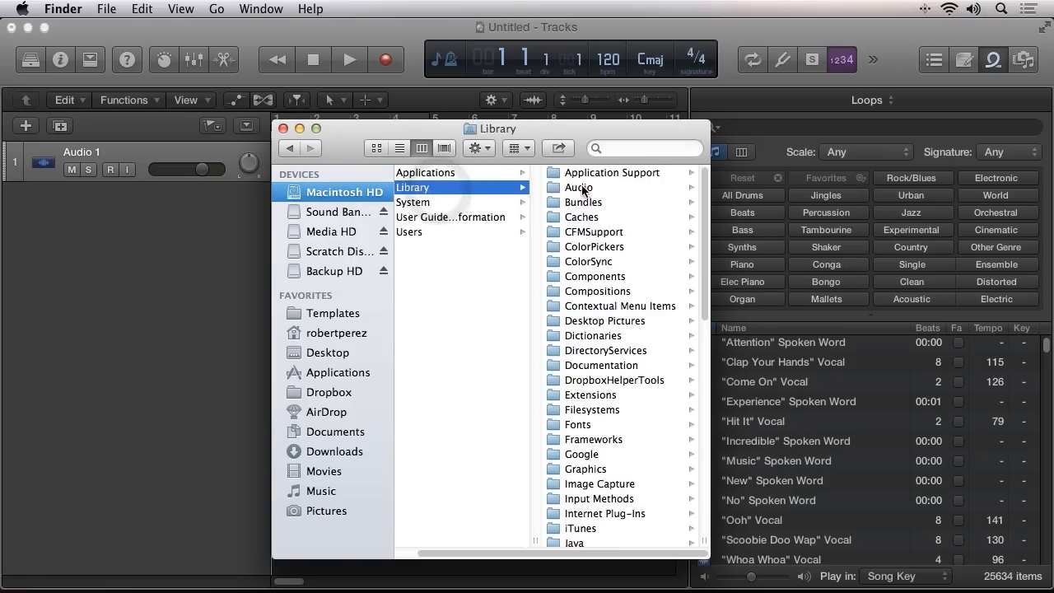
{"action": "left_click", "coordinate": [576, 175]}
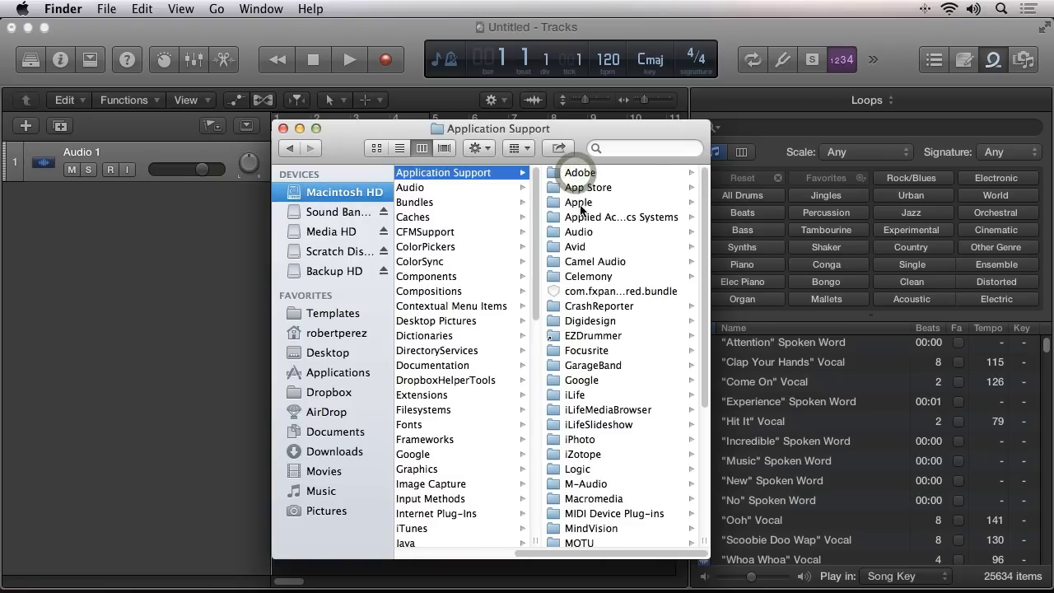
{"action": "key", "text": "l"}
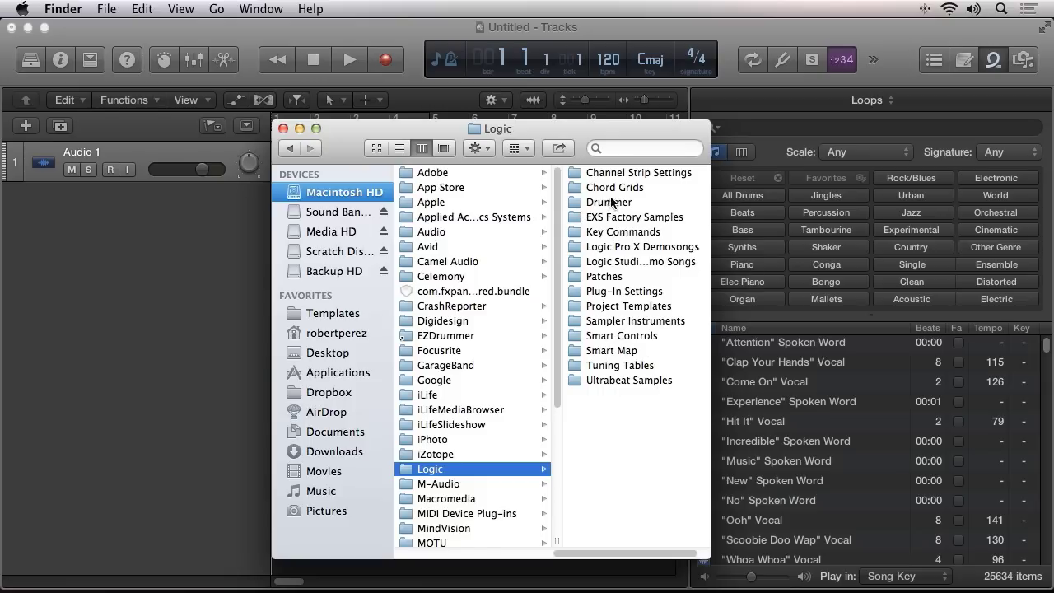
{"action": "left_click", "coordinate": [660, 216]}
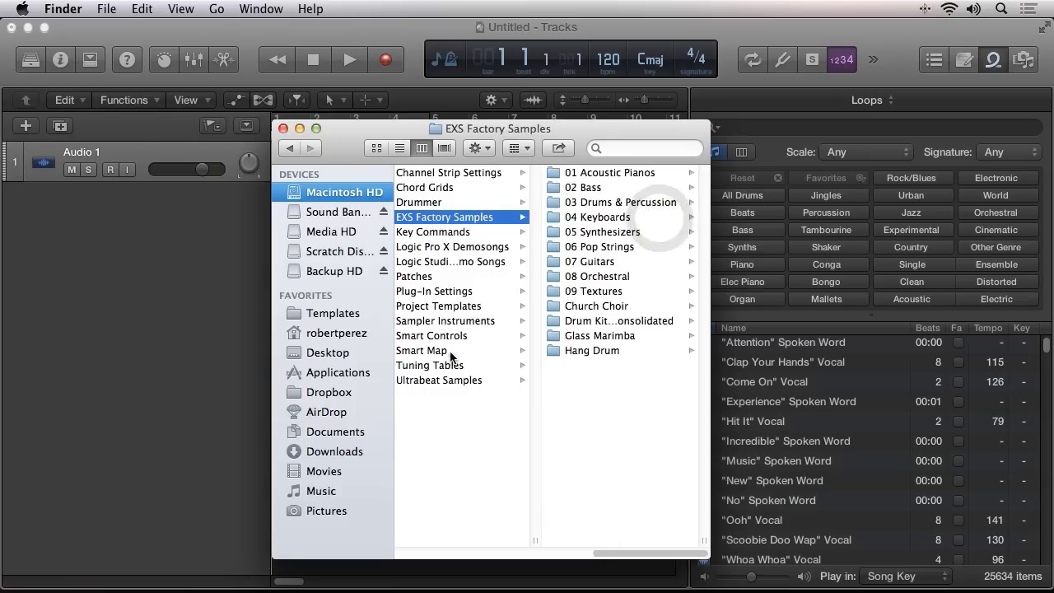
{"action": "left_click", "coordinate": [451, 381], "text": "super"}
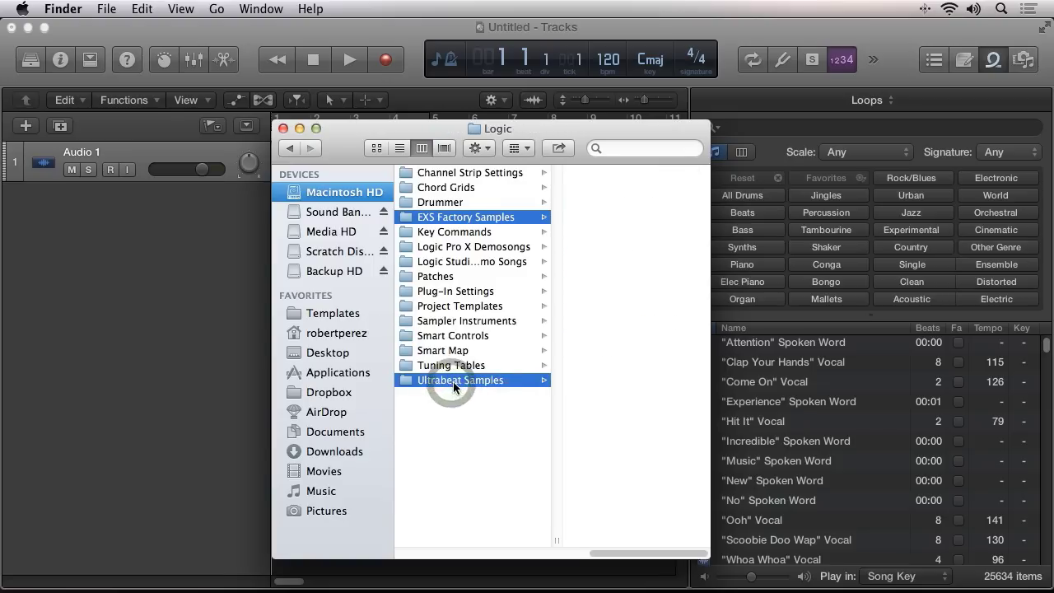
Copy the two selected sample folders into soundbank/Logic Pro X on Sound Bank HD, using a second Finder window placed alongside
{"action": "key", "text": "super+n"}
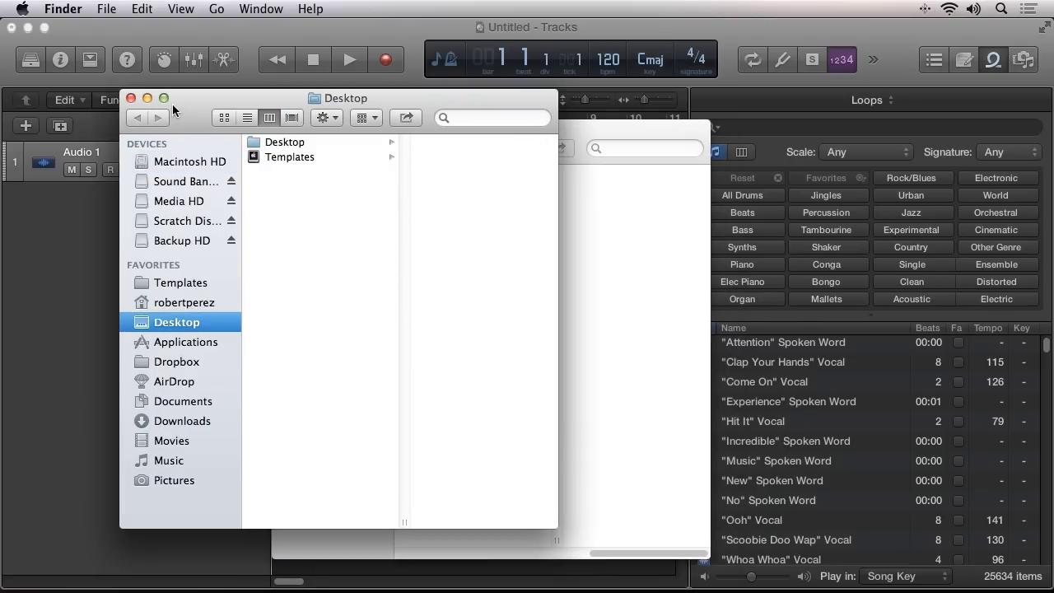
{"action": "left_click_drag", "start_coordinate": [192, 113], "coordinate": [666, 143]}
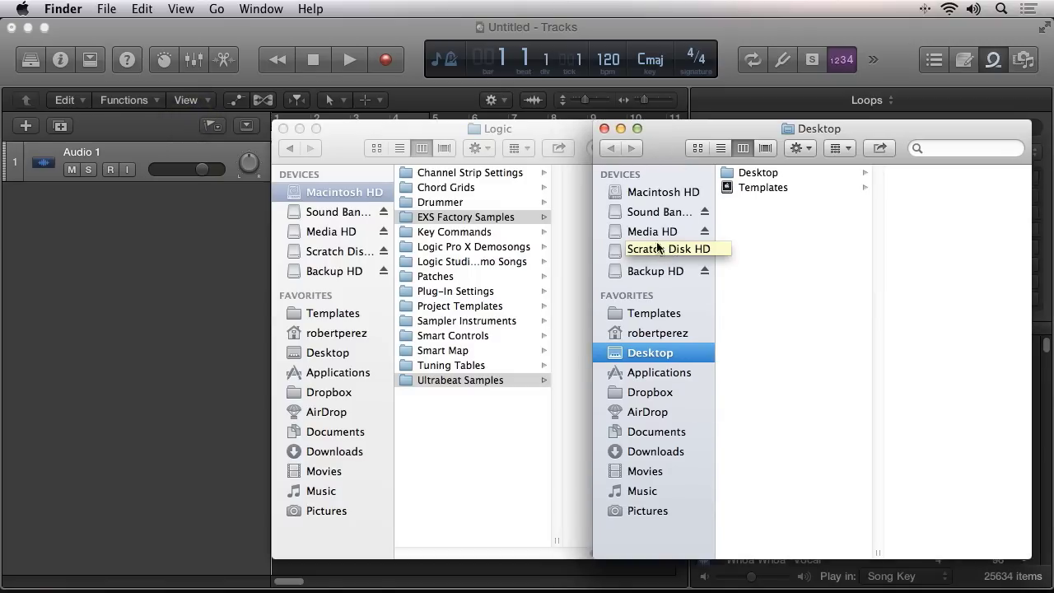
{"action": "left_click", "coordinate": [647, 212]}
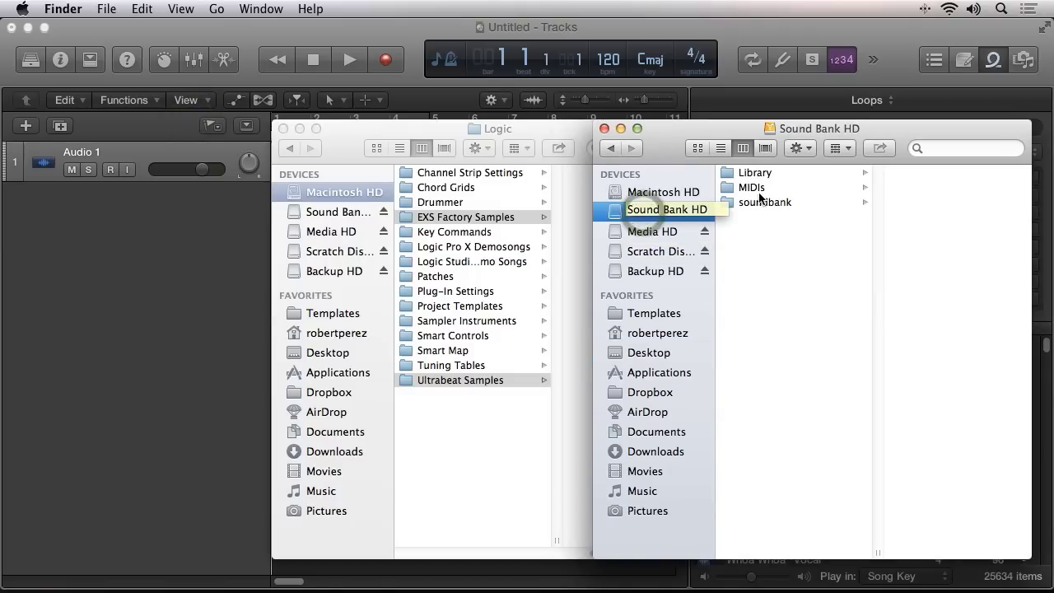
{"action": "left_click", "coordinate": [770, 204]}
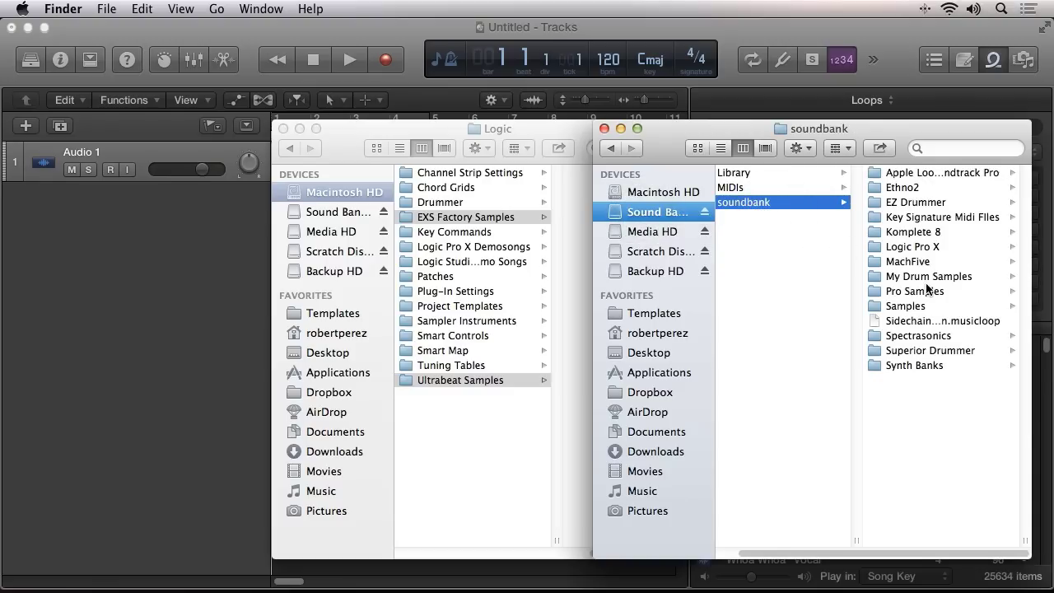
{"action": "left_click_drag", "start_coordinate": [539, 135], "coordinate": [346, 126]}
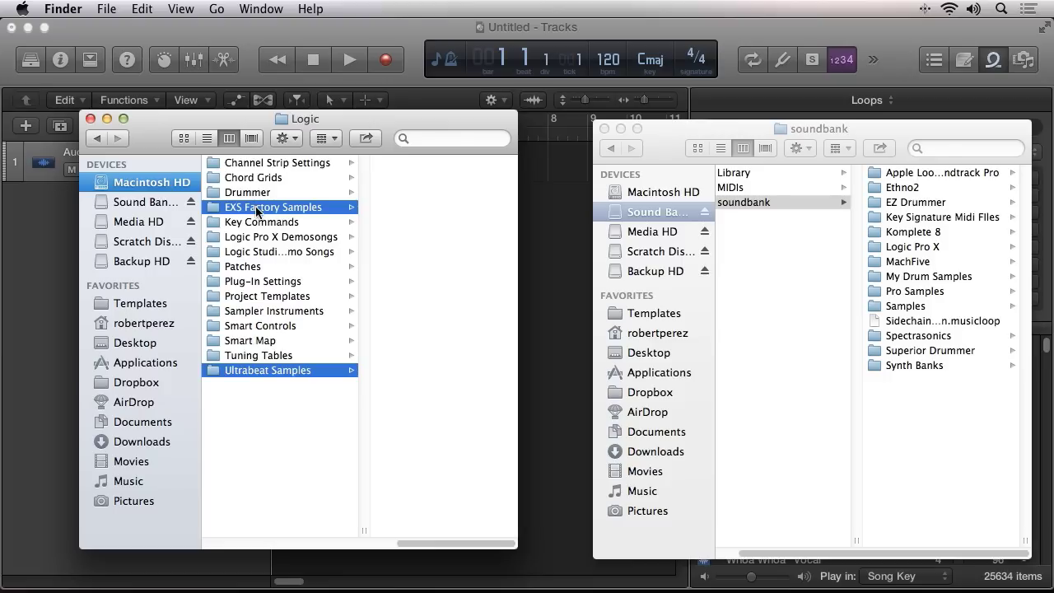
{"action": "left_click_drag", "start_coordinate": [257, 211], "coordinate": [911, 247]}
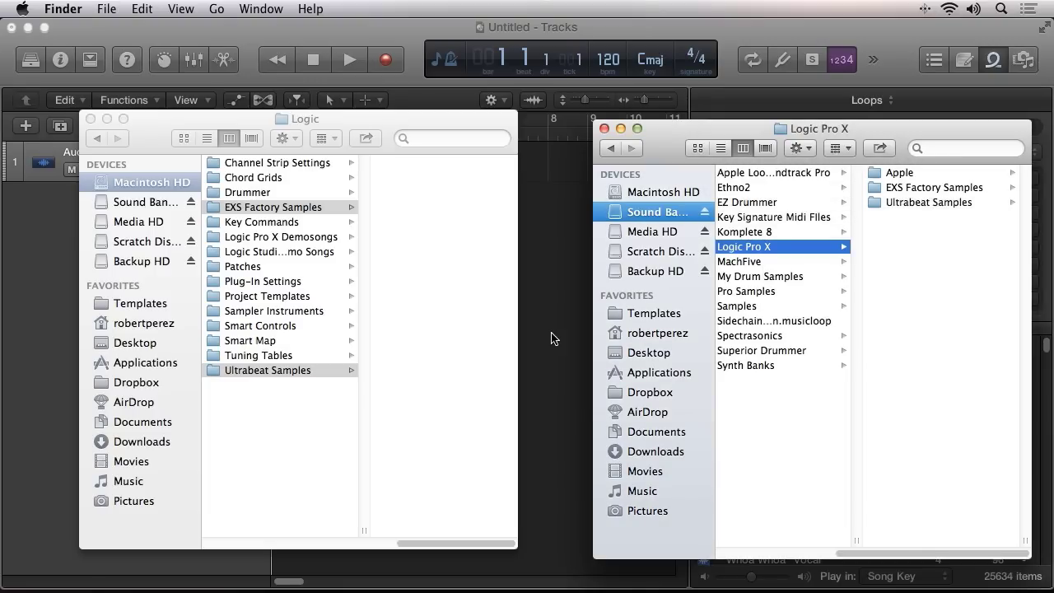
Make aliases of the Ultrabeat Samples and EXS Factory Samples folders on the Sound Bank HD drive
{"action": "right_click", "coordinate": [897, 204]}
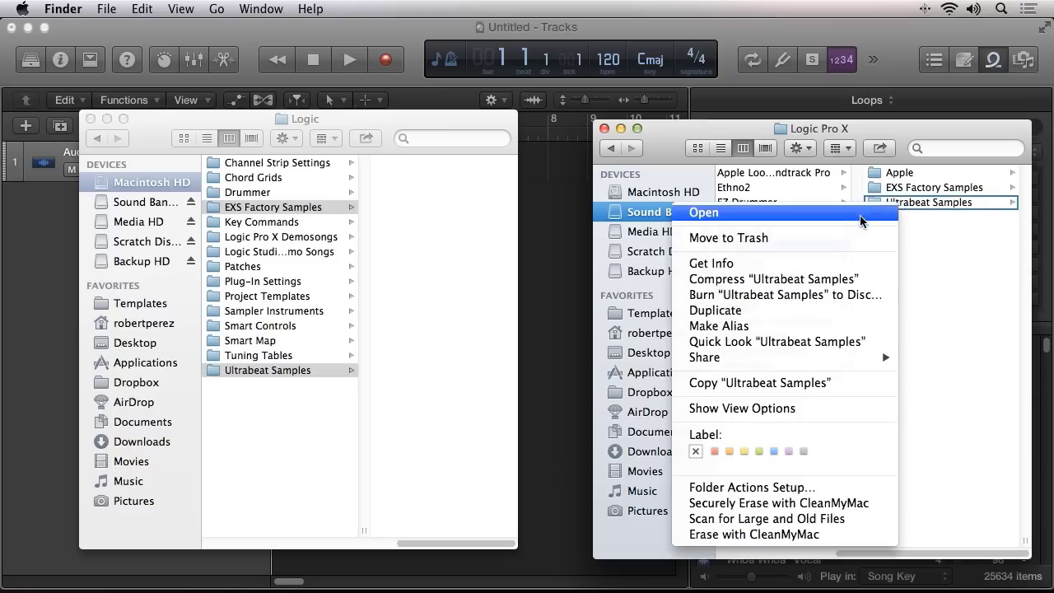
{"action": "left_click", "coordinate": [830, 326]}
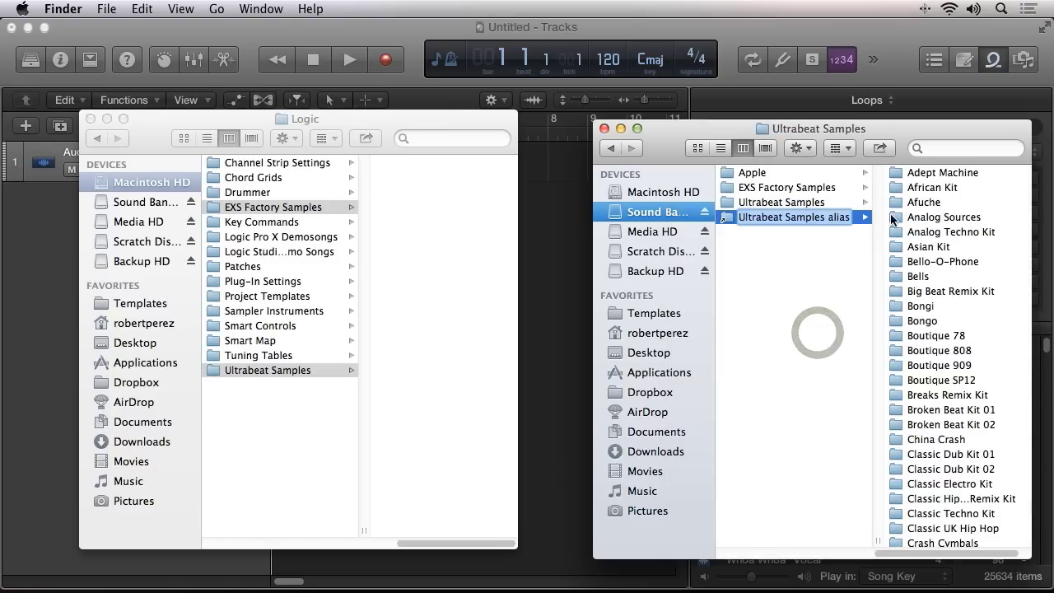
{"action": "left_click", "coordinate": [757, 187]}
{"action": "right_click", "coordinate": [758, 187]}
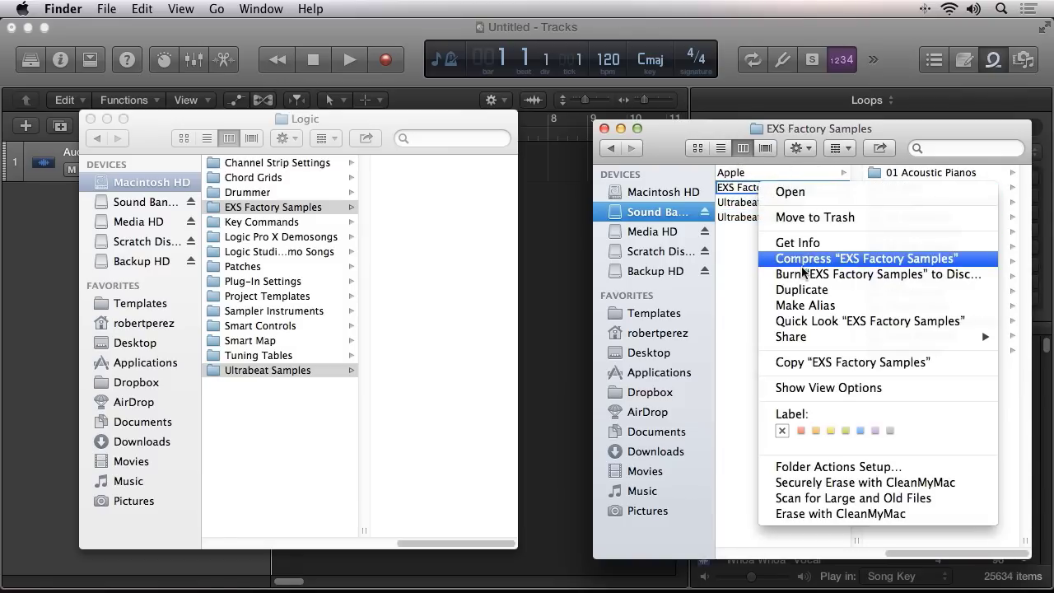
{"action": "left_click", "coordinate": [820, 311]}
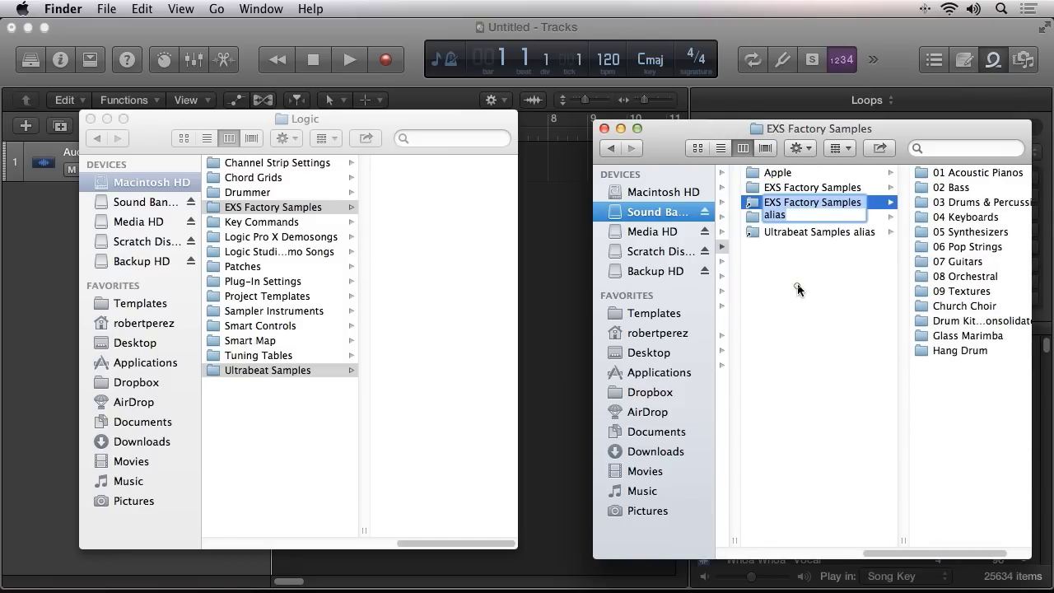
{"action": "left_click", "coordinate": [797, 284]}
Copy both aliases from Sound Bank HD into the Logic folder on Macintosh HD
{"action": "left_click", "coordinate": [924, 233]}
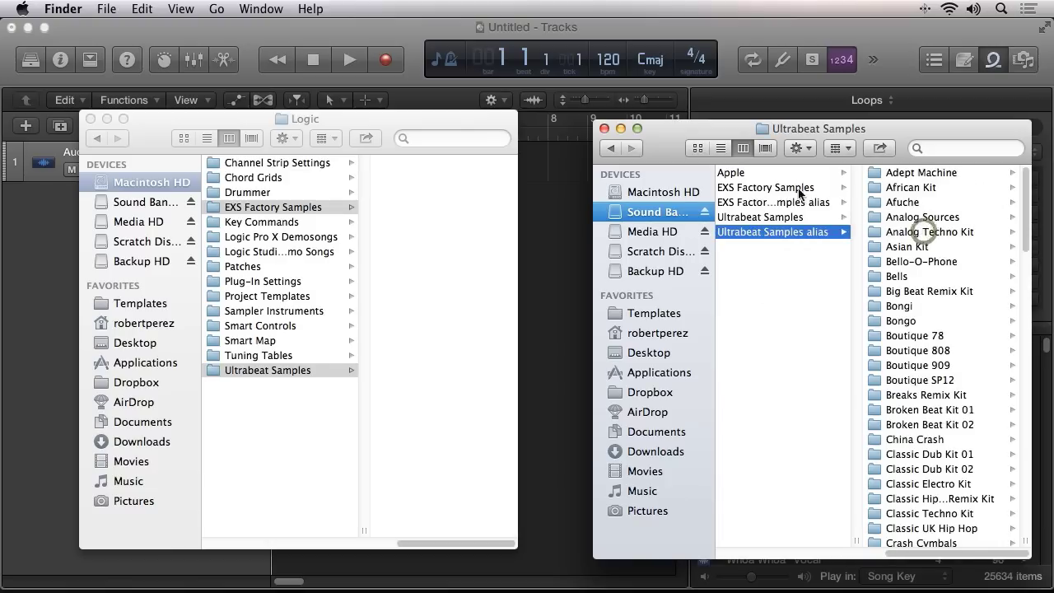
{"action": "left_click", "coordinate": [748, 203], "text": "super"}
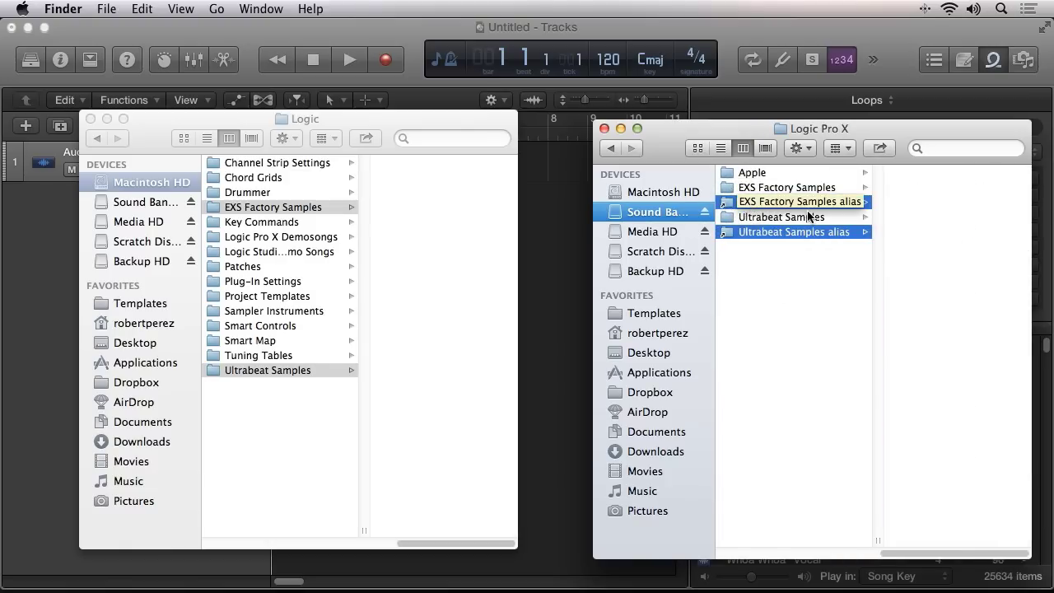
{"action": "left_click_drag", "start_coordinate": [746, 232], "coordinate": [236, 455]}
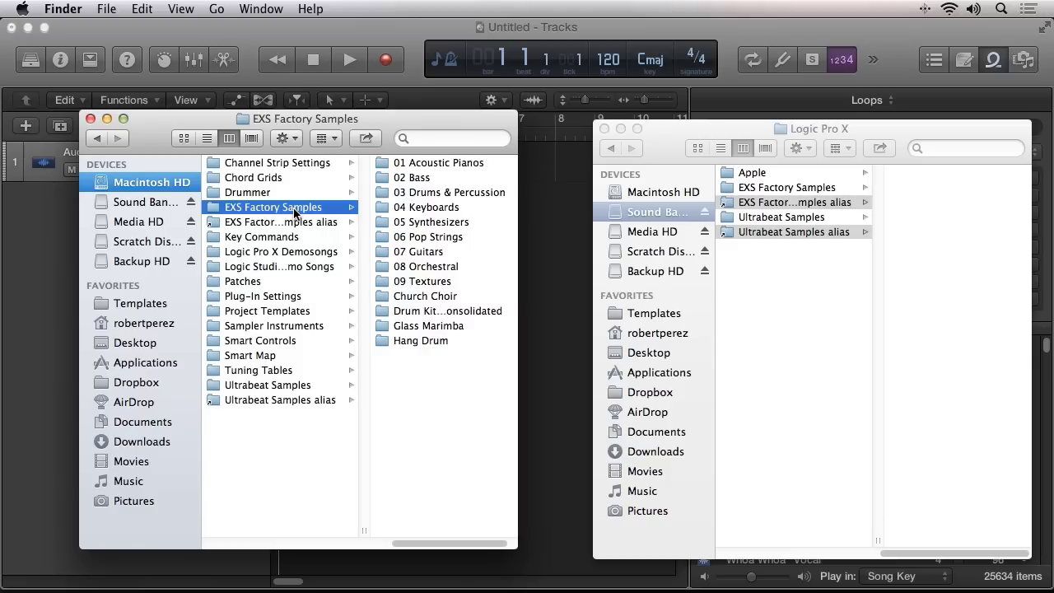
Move the original EXS Factory Samples and Ultrabeat Samples folders in Macintosh HD's Logic folder to the Trash, keeping the aliases
{"action": "key", "text": "super+BackSpace"}
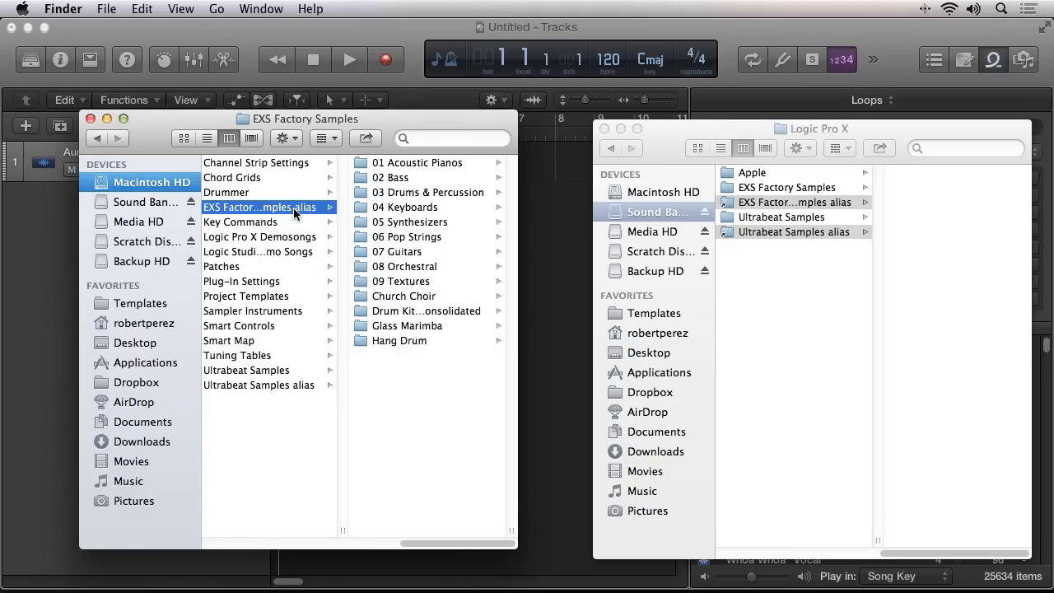
{"action": "scroll", "coordinate": [256, 296], "scroll_direction": "left", "scroll_amount": 2}
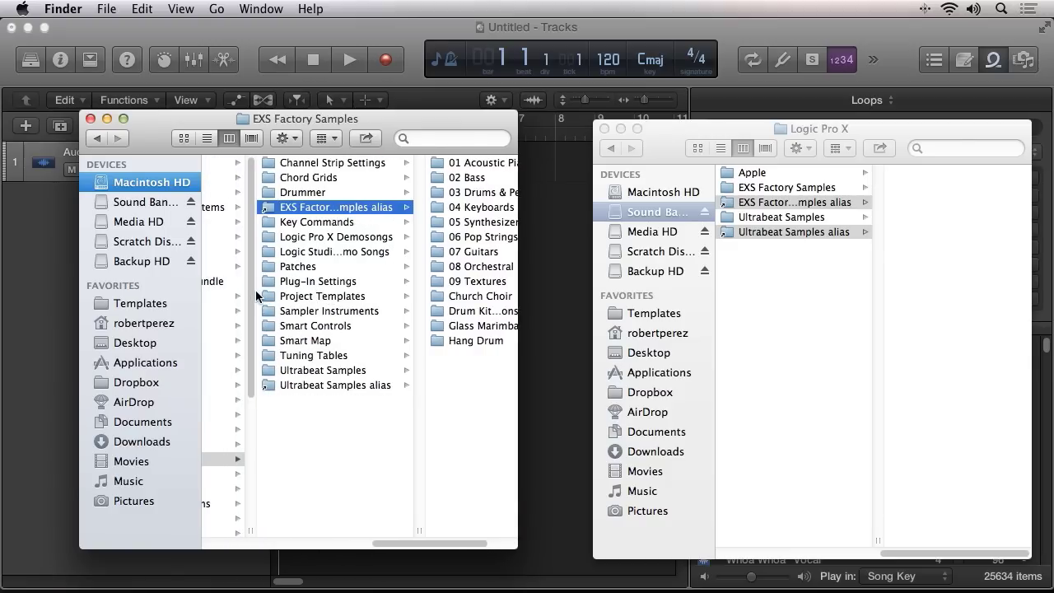
{"action": "left_click", "coordinate": [304, 372]}
{"action": "key", "text": "super+BackSpace"}
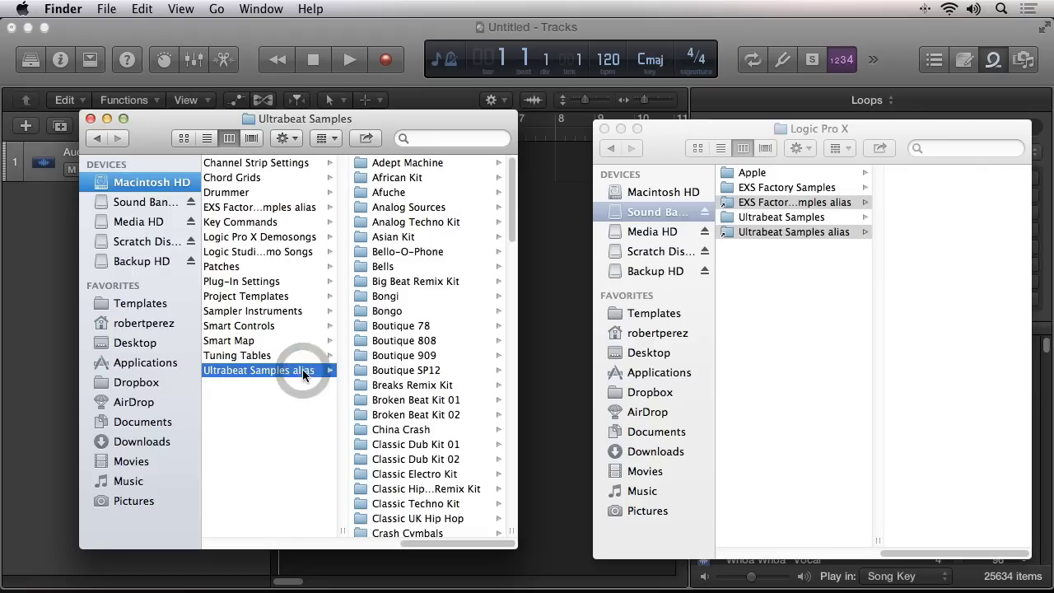
Rename the Ultrabeat alias in Macintosh HD's Logic folder to Ultrabeat Samples
{"action": "scroll", "coordinate": [302, 369], "scroll_direction": "left", "scroll_amount": 1}
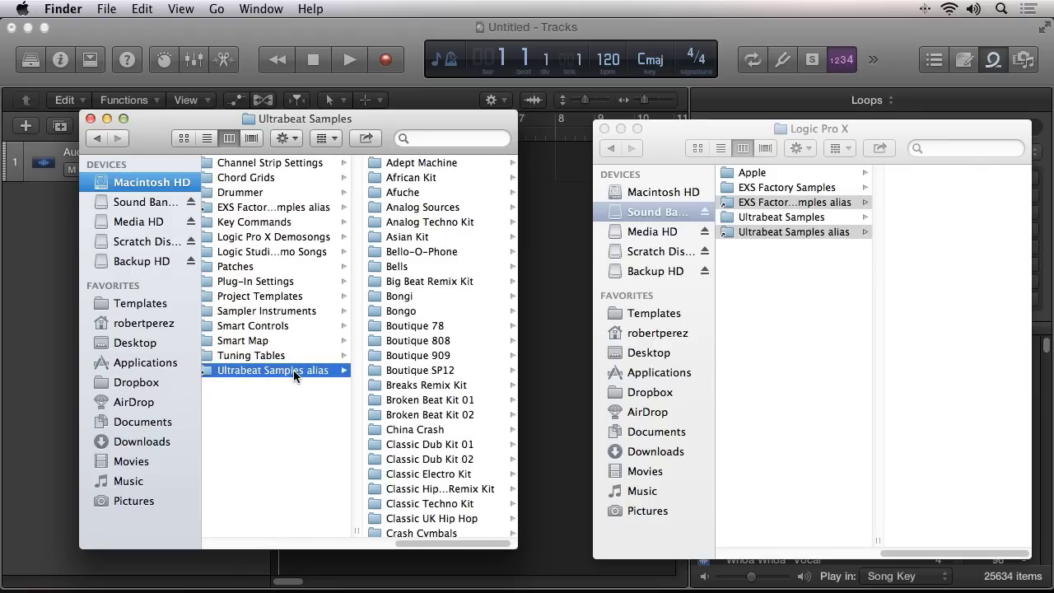
{"action": "left_click", "coordinate": [294, 372]}
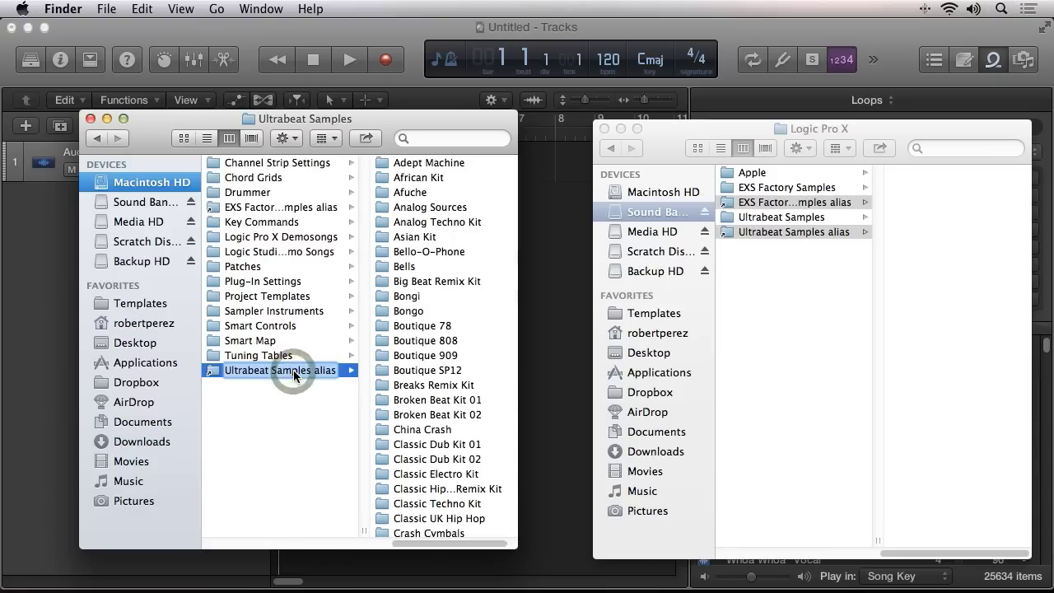
{"action": "key", "text": "Right"}
{"action": "key", "text": "BackSpace"}
{"action": "key", "text": "BackSpace"}
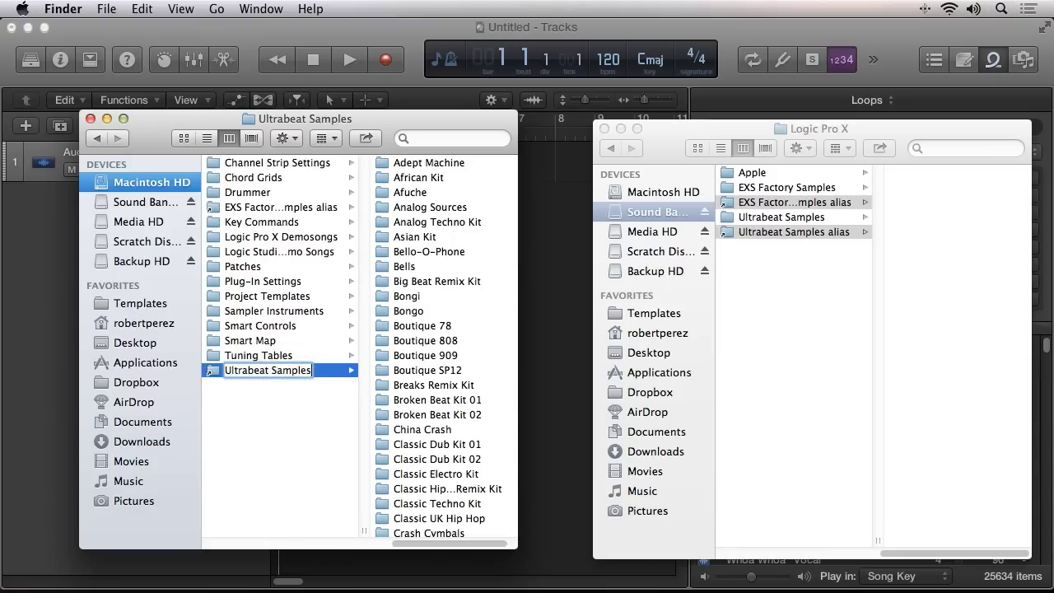
{"action": "key", "text": "Return"}
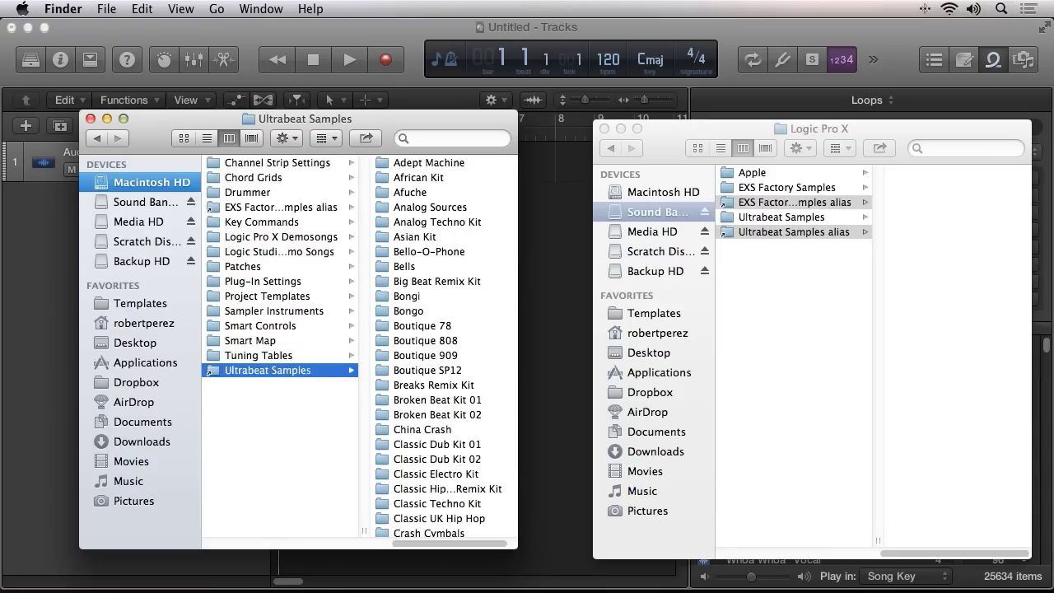
Rename the EXS alias in Macintosh HD's Logic folder to EXS Factory Samples
{"action": "left_click", "coordinate": [271, 211]}
{"action": "left_click", "coordinate": [271, 211]}
{"action": "key", "text": "Right"}
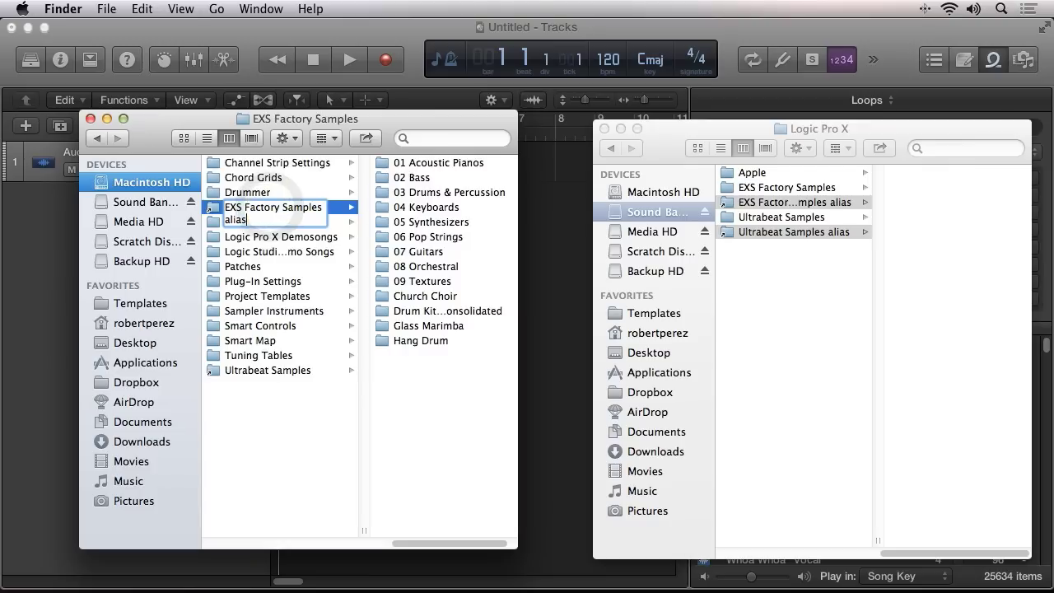
{"action": "key", "text": "BackSpace"}
{"action": "key", "text": "BackSpace"}
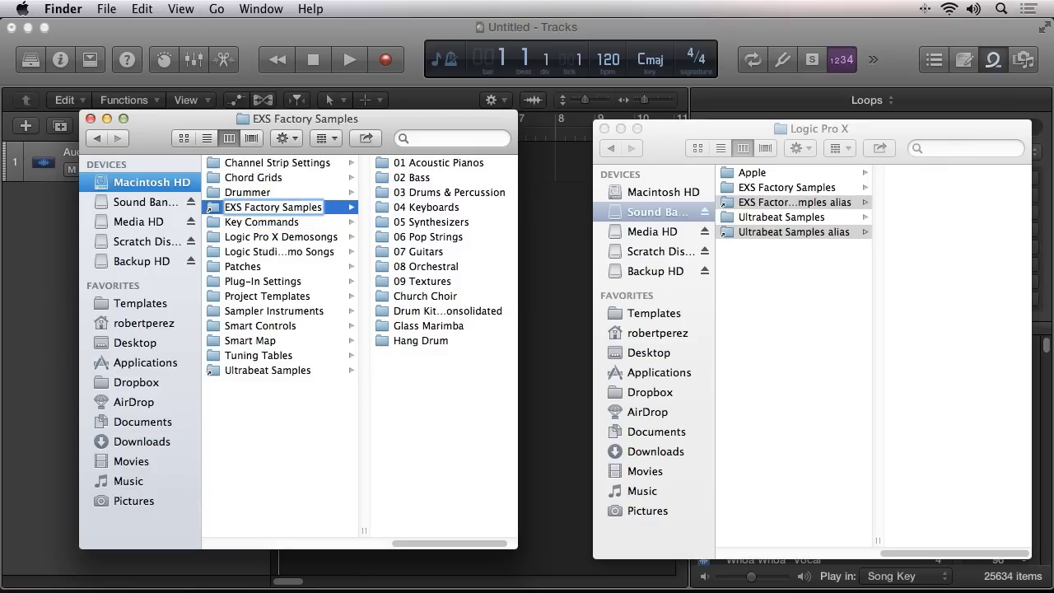
{"action": "key", "text": "Return"}
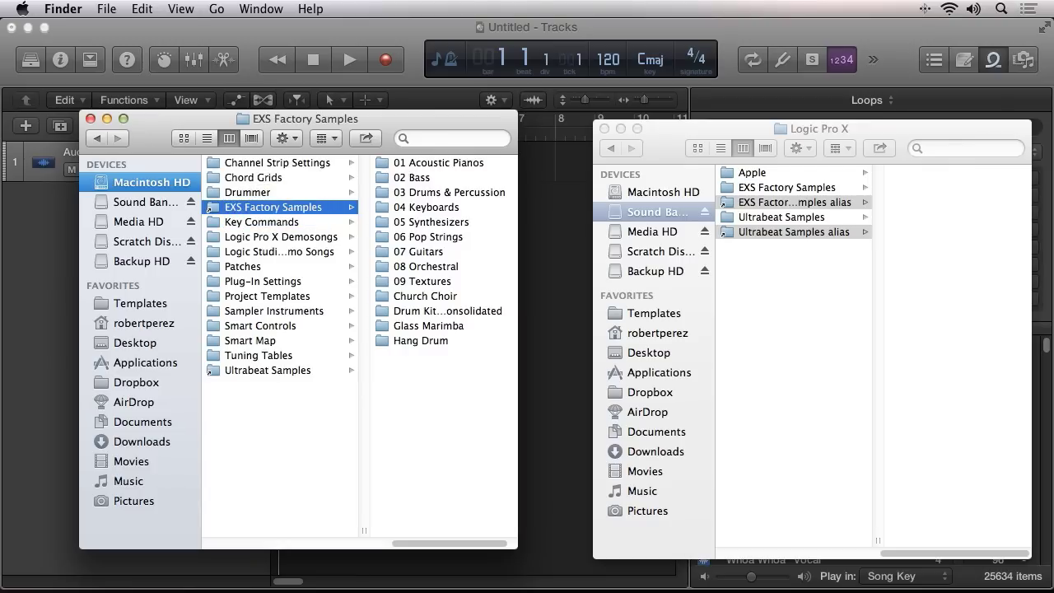
Return to Logic Pro X and create one Software Instrument track with output 1 + 2
{"action": "left_click", "coordinate": [46, 288]}
{"action": "left_click", "coordinate": [199, 128]}
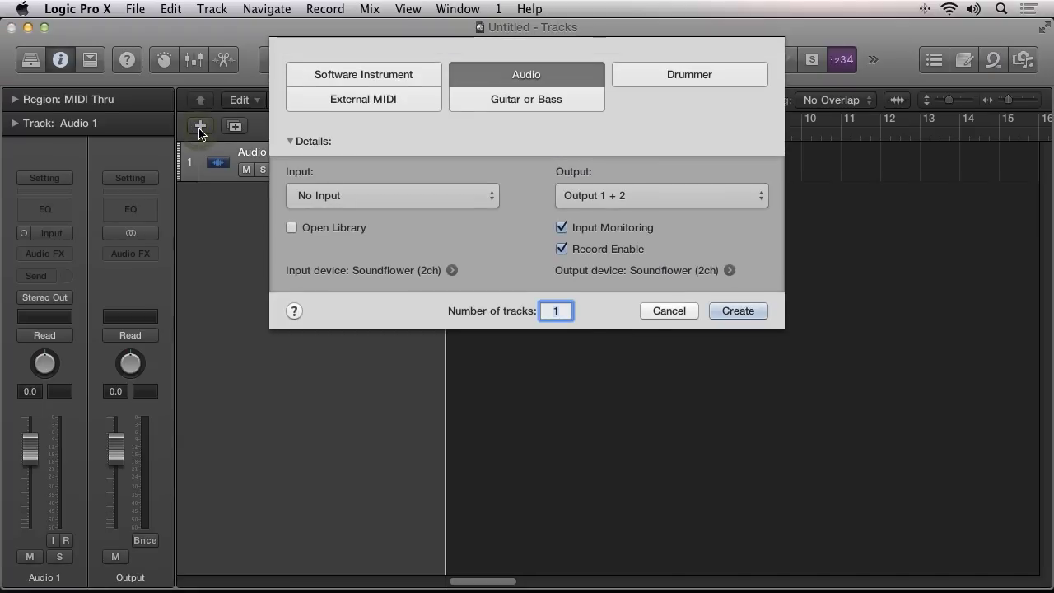
{"action": "left_click", "coordinate": [354, 71]}
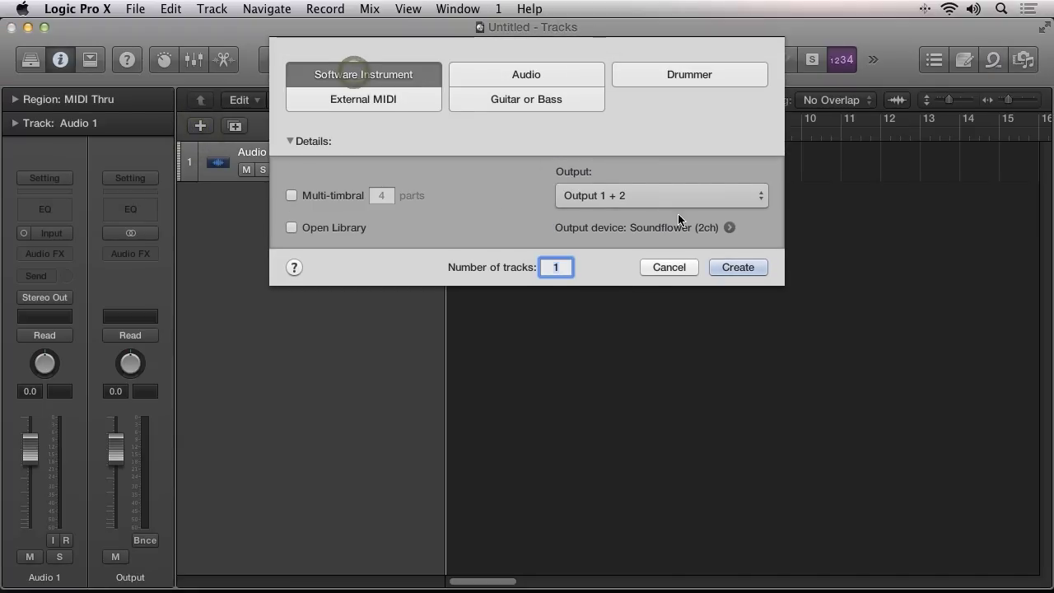
{"action": "left_click", "coordinate": [738, 267]}
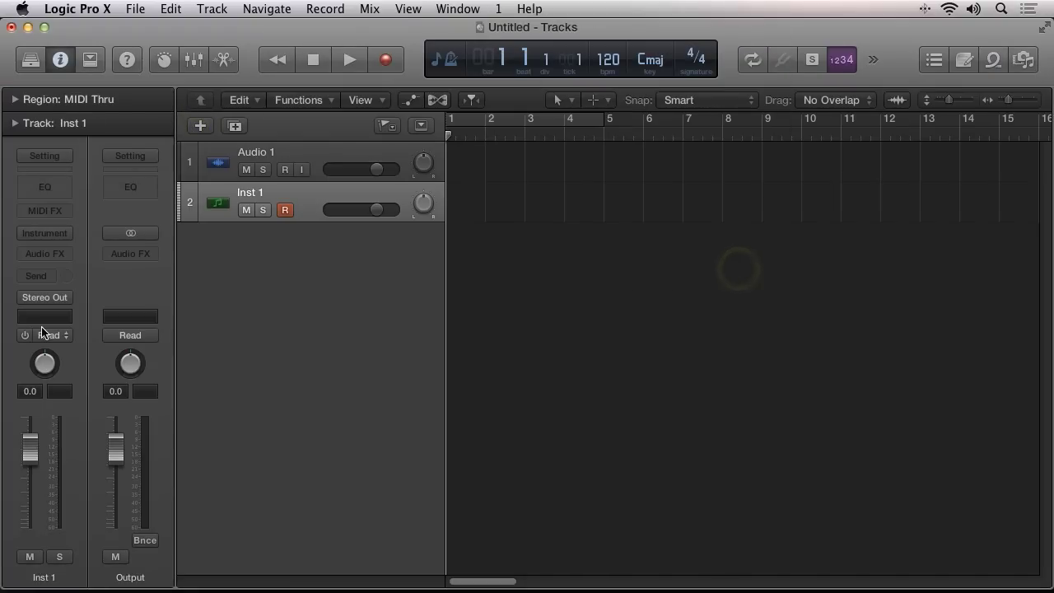
Insert the EXS24 sampler on the Inst 1 track and load Mega Fat Bass&Lead from the Synth Leads instruments
{"action": "left_click", "coordinate": [45, 234]}
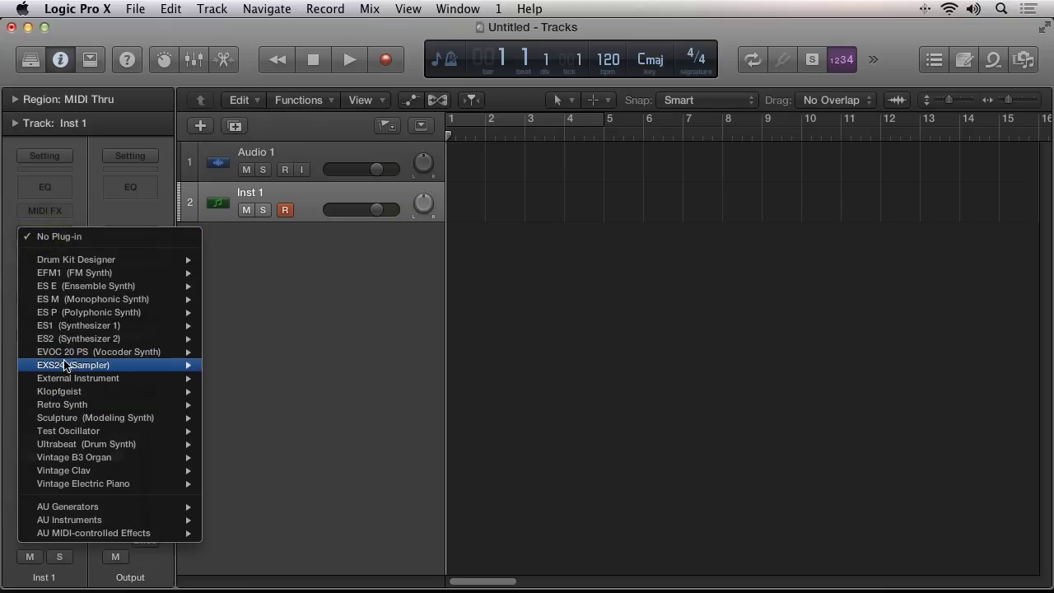
{"action": "mouse_move", "coordinate": [66, 365]}
{"action": "left_click", "coordinate": [234, 378]}
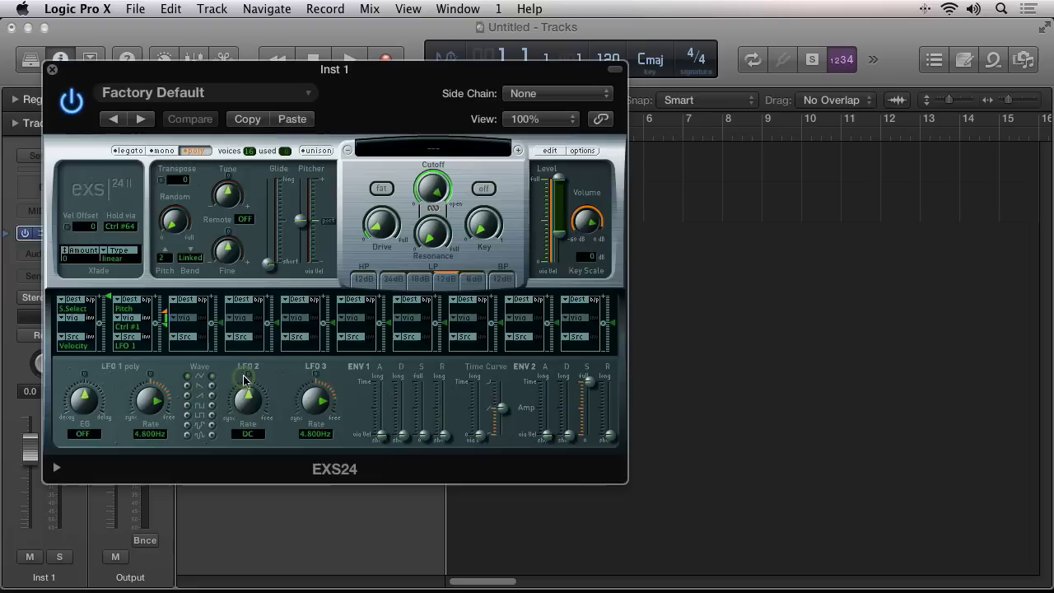
{"action": "left_click", "coordinate": [447, 146]}
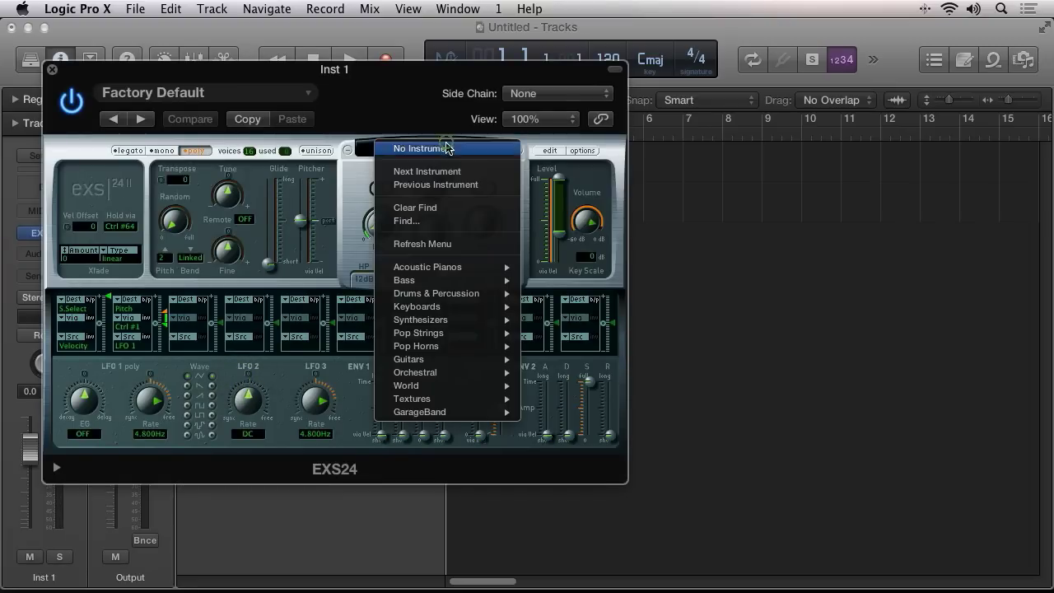
{"action": "mouse_move", "coordinate": [507, 323]}
{"action": "mouse_move", "coordinate": [630, 323]}
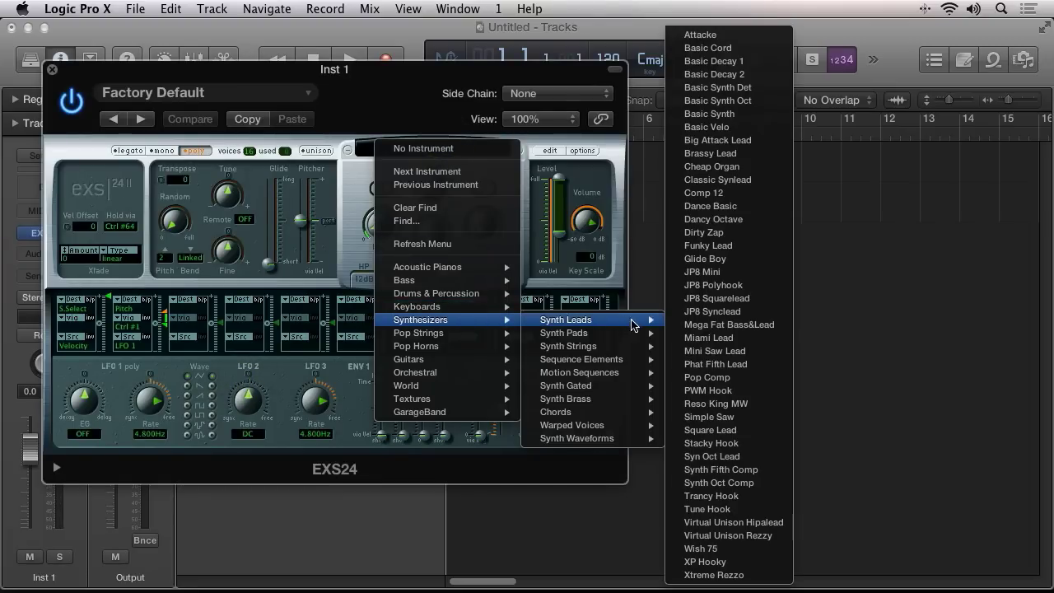
{"action": "left_click", "coordinate": [702, 325]}
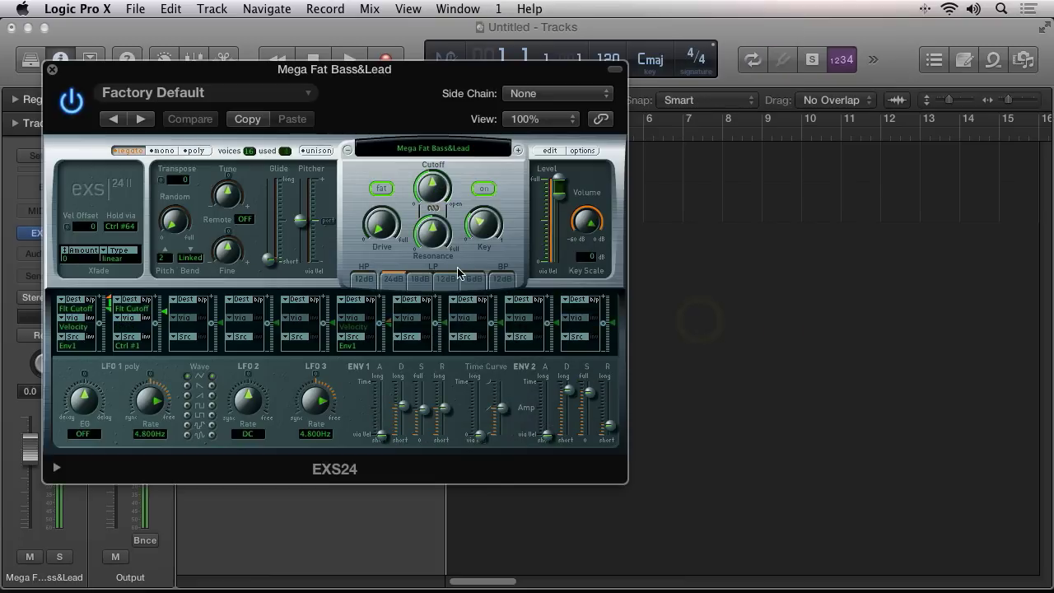
Reveal Zone #5's sample Megfat60.aif in Finder from the EXS24 Instrument Editor and inspect its folder path on the external drive
{"action": "left_click", "coordinate": [549, 151]}
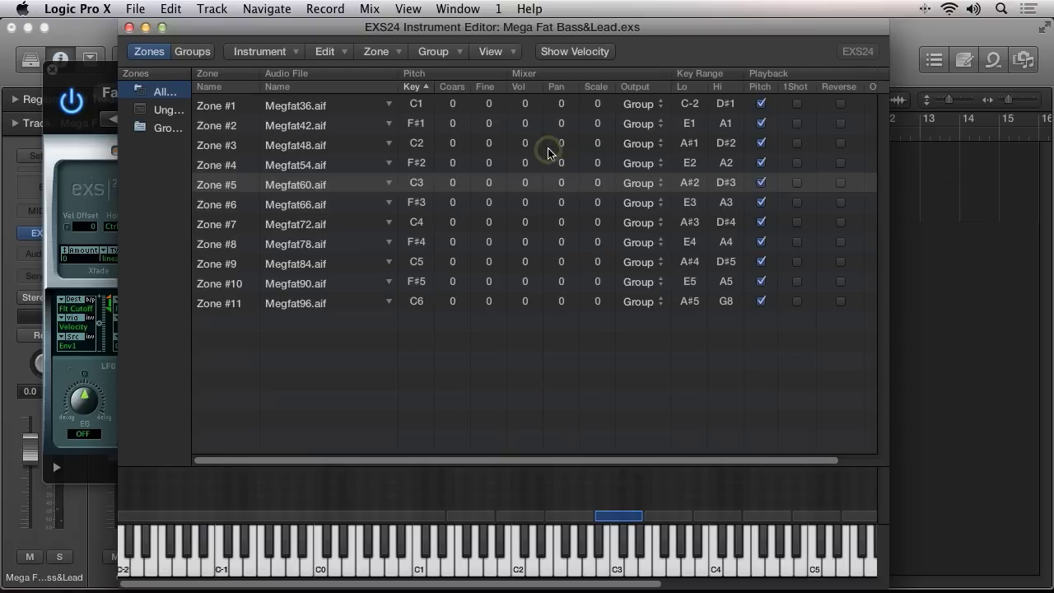
{"action": "left_click", "coordinate": [388, 182]}
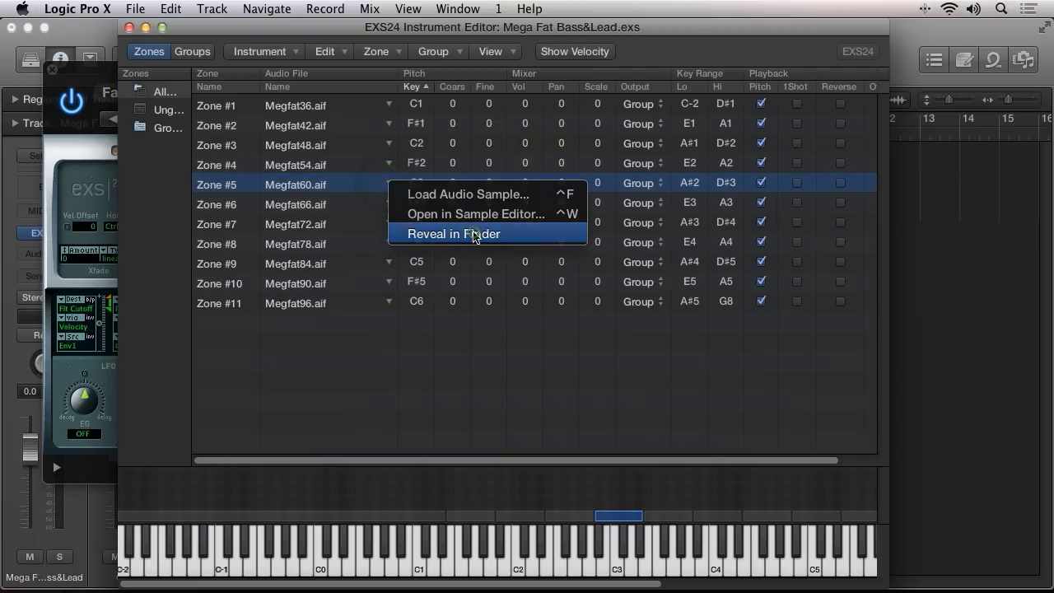
{"action": "left_click", "coordinate": [475, 234]}
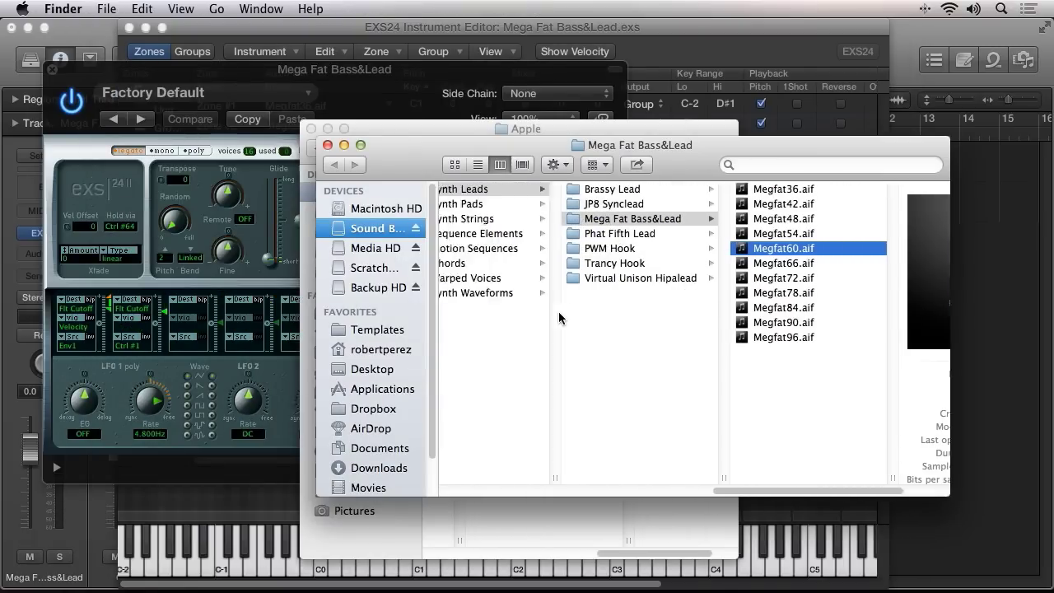
{"action": "scroll", "coordinate": [559, 318], "scroll_direction": "left", "scroll_amount": 15}
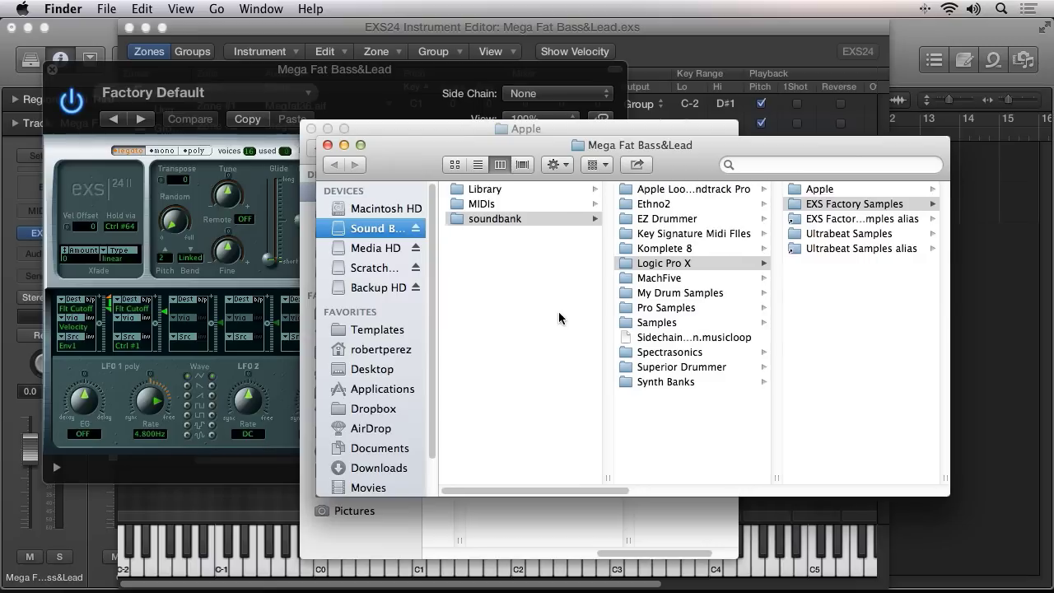
{"action": "scroll", "coordinate": [559, 318], "scroll_direction": "right", "scroll_amount": 8}
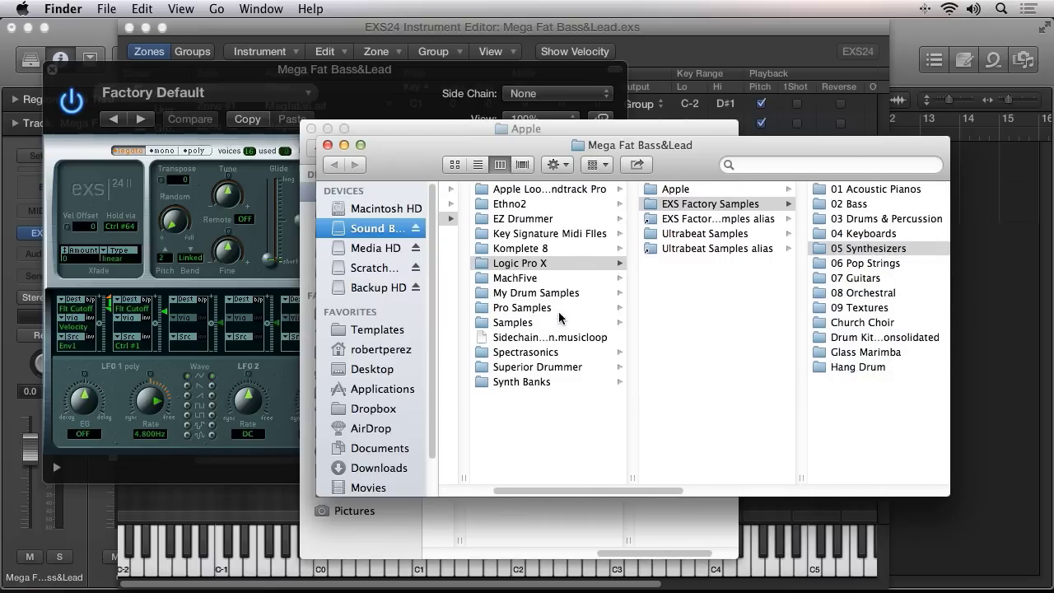
{"action": "scroll", "coordinate": [768, 298], "scroll_direction": "right", "scroll_amount": 3}
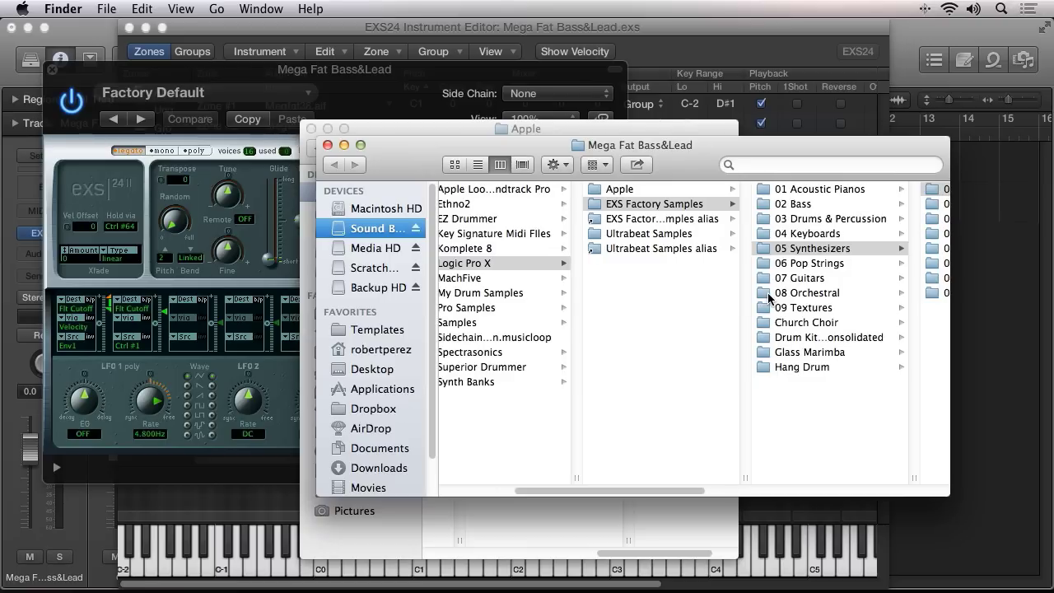
Browse Macintosh HD's Library > Audio > Apple Loops folder to the contents of the Apple alias, widening the Finder window
{"action": "left_click", "coordinate": [910, 32]}
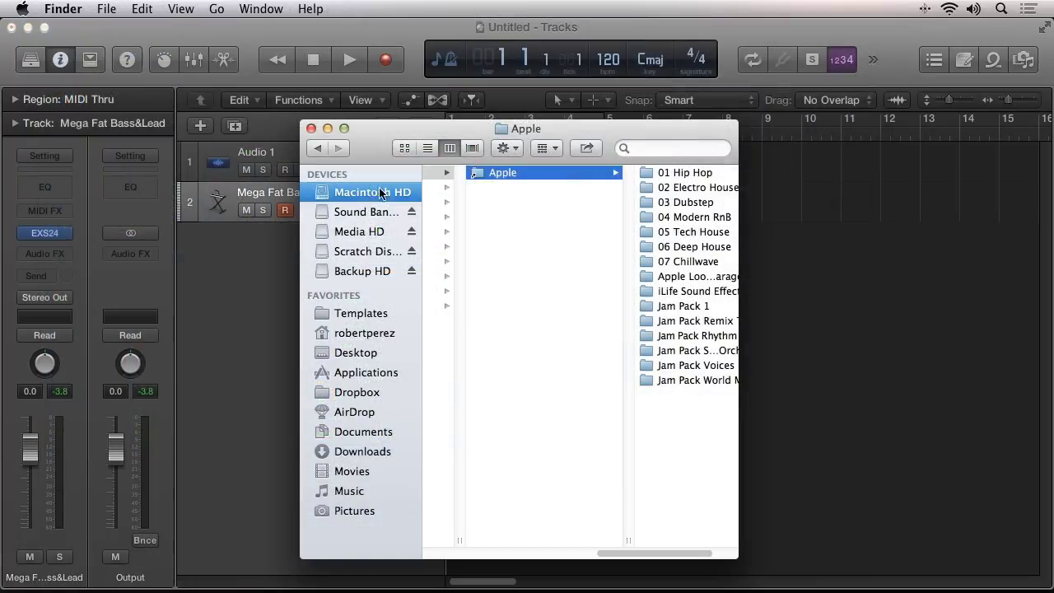
{"action": "left_click", "coordinate": [369, 193]}
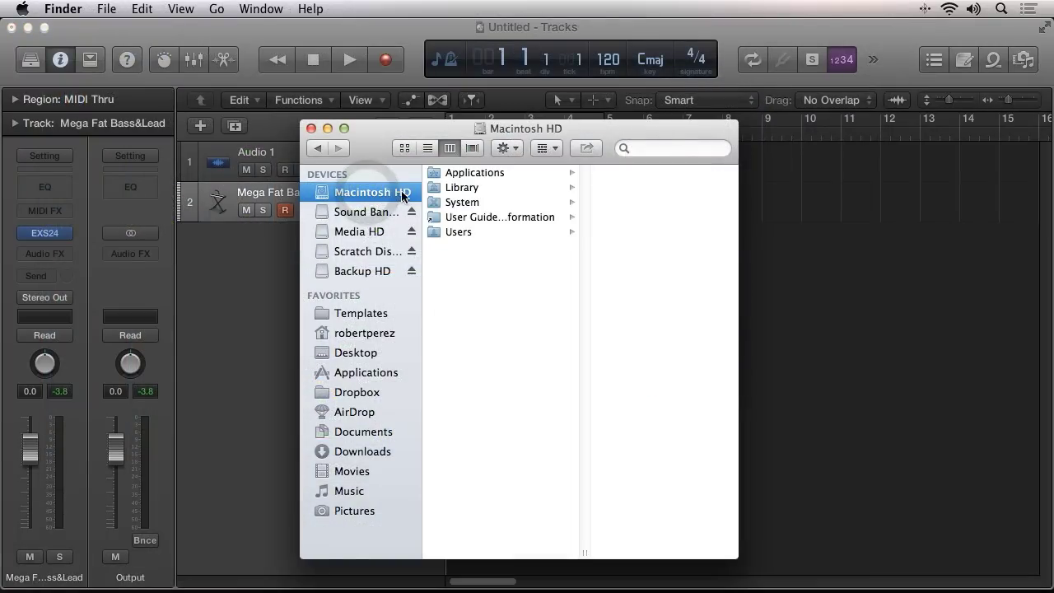
{"action": "left_click", "coordinate": [474, 190]}
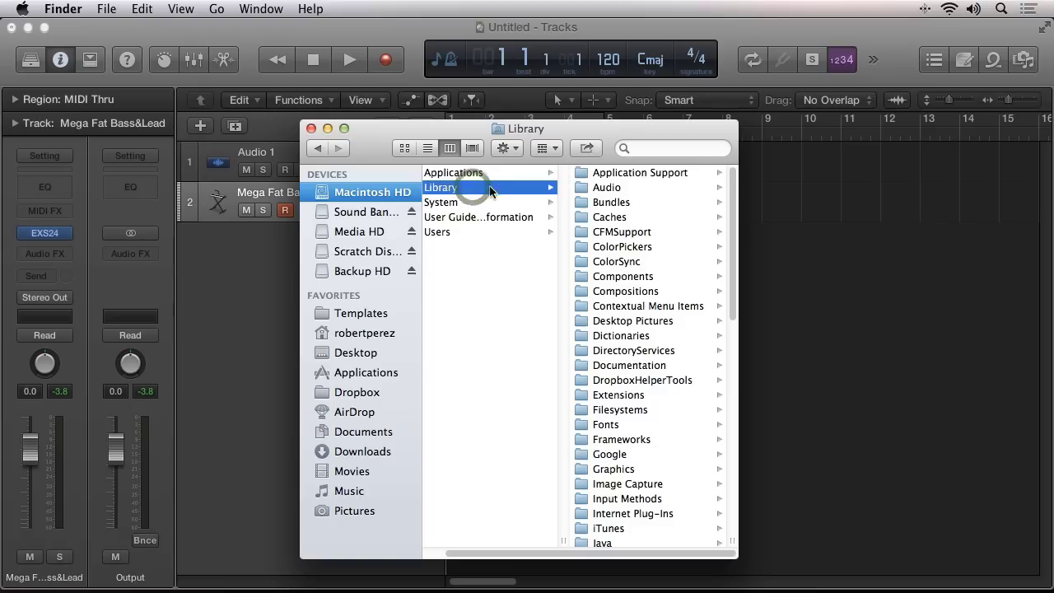
{"action": "left_click", "coordinate": [616, 189]}
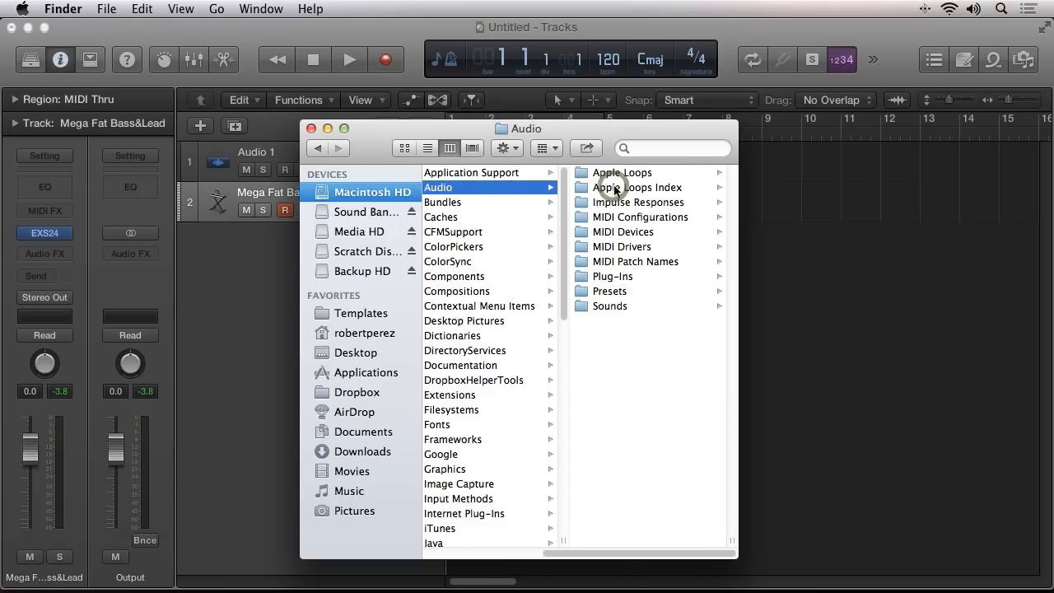
{"action": "left_click", "coordinate": [612, 174]}
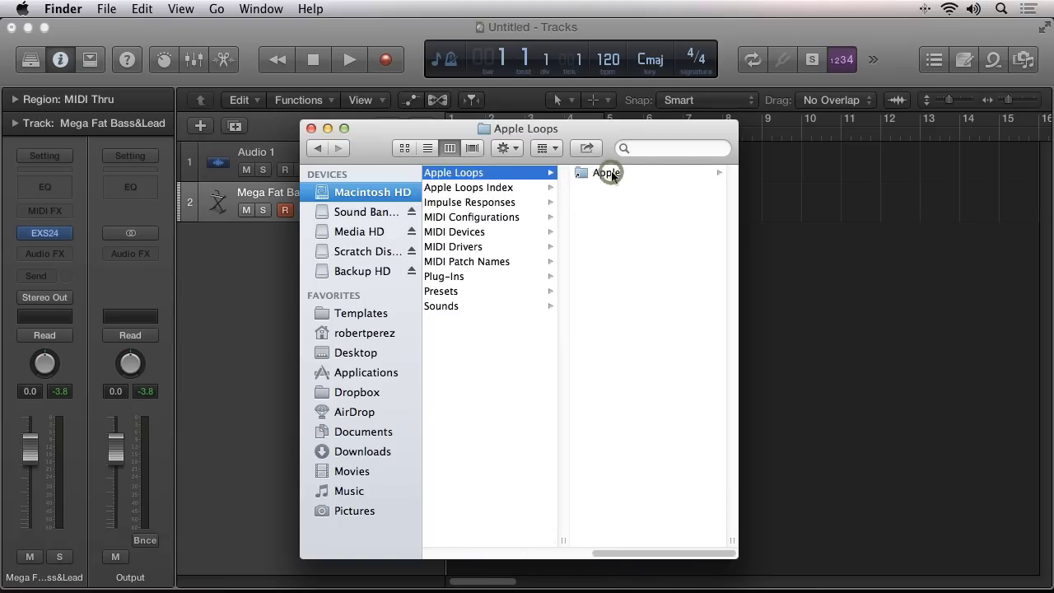
{"action": "left_click", "coordinate": [603, 175]}
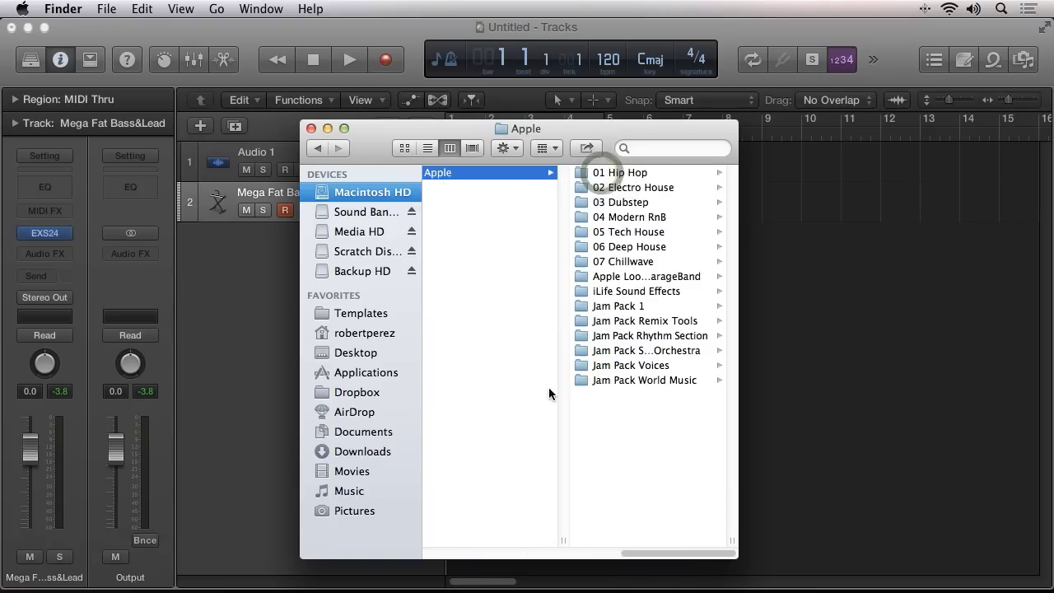
{"action": "double_click", "coordinate": [737, 539]}
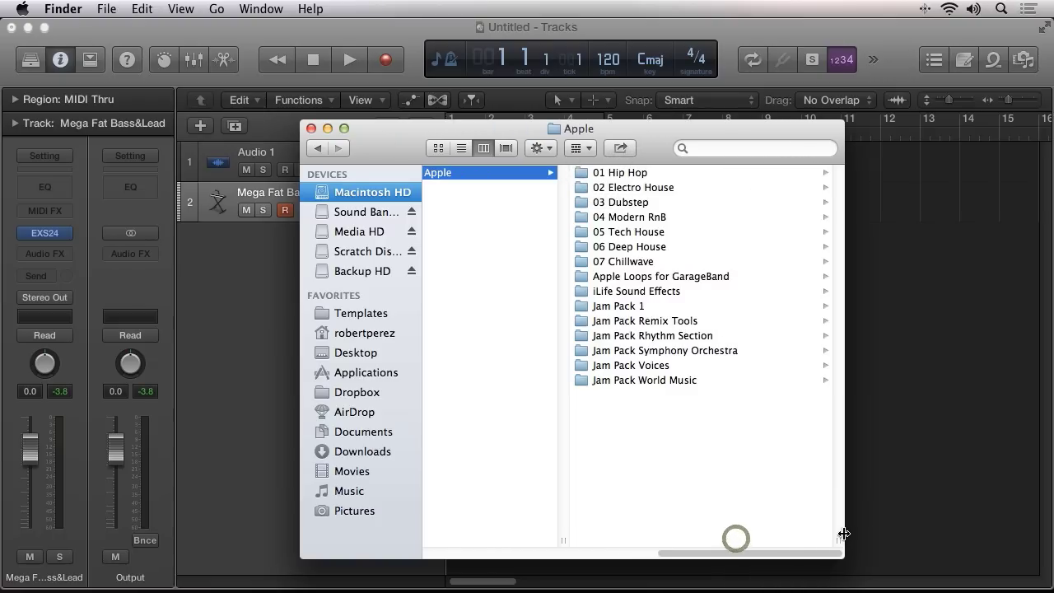
{"action": "double_click", "coordinate": [569, 338]}
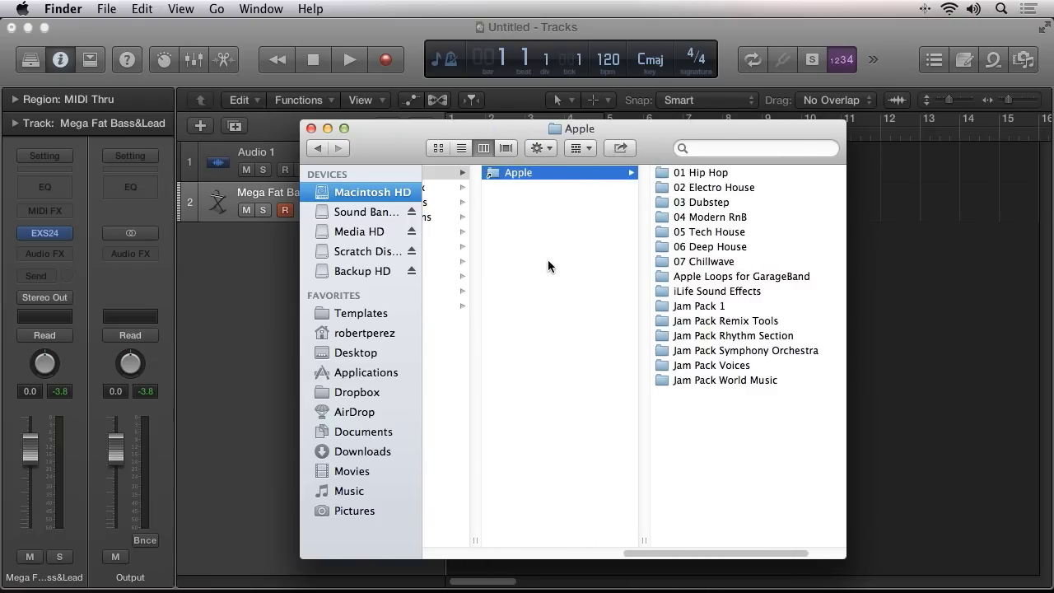
Examine the Apple Loops for Soundtrack Pro subfolders in the external drive's soundbank folder using a new Finder window, closing it when done
{"action": "key", "text": "super+n"}
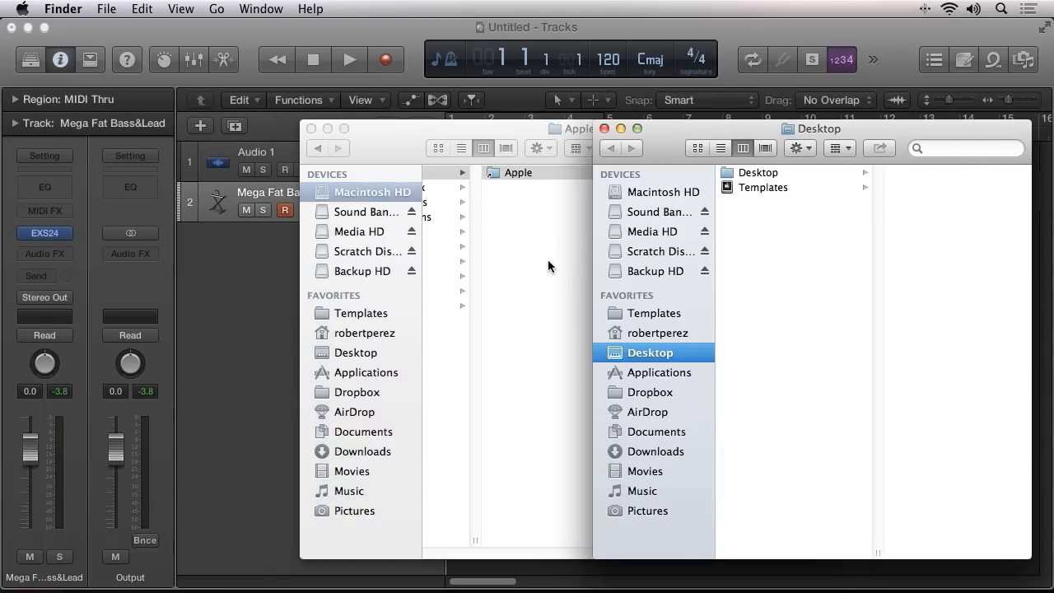
{"action": "left_click", "coordinate": [646, 213]}
{"action": "left_click", "coordinate": [751, 202]}
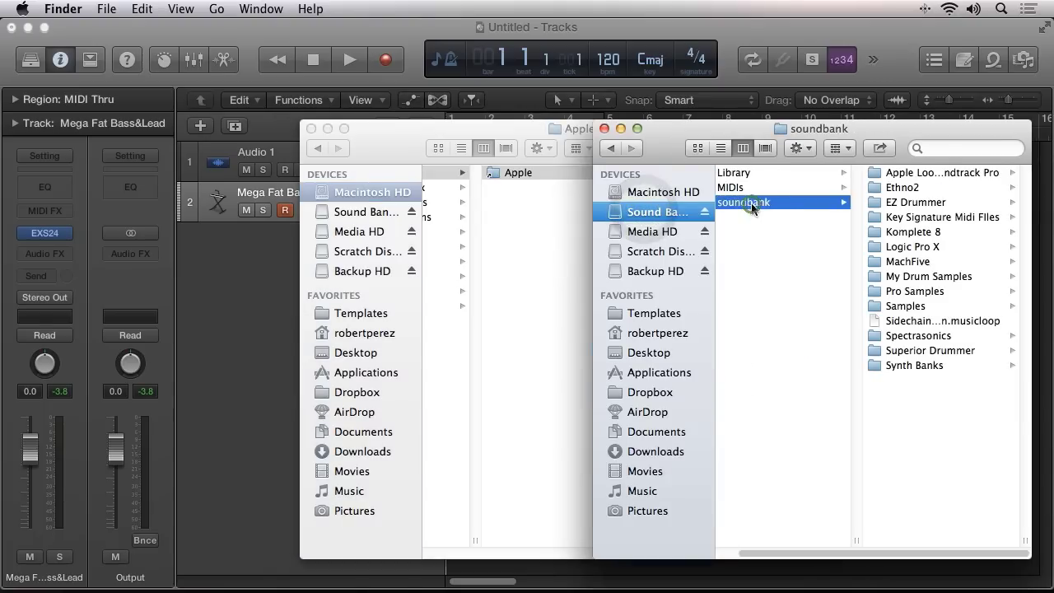
{"action": "left_click", "coordinate": [916, 173]}
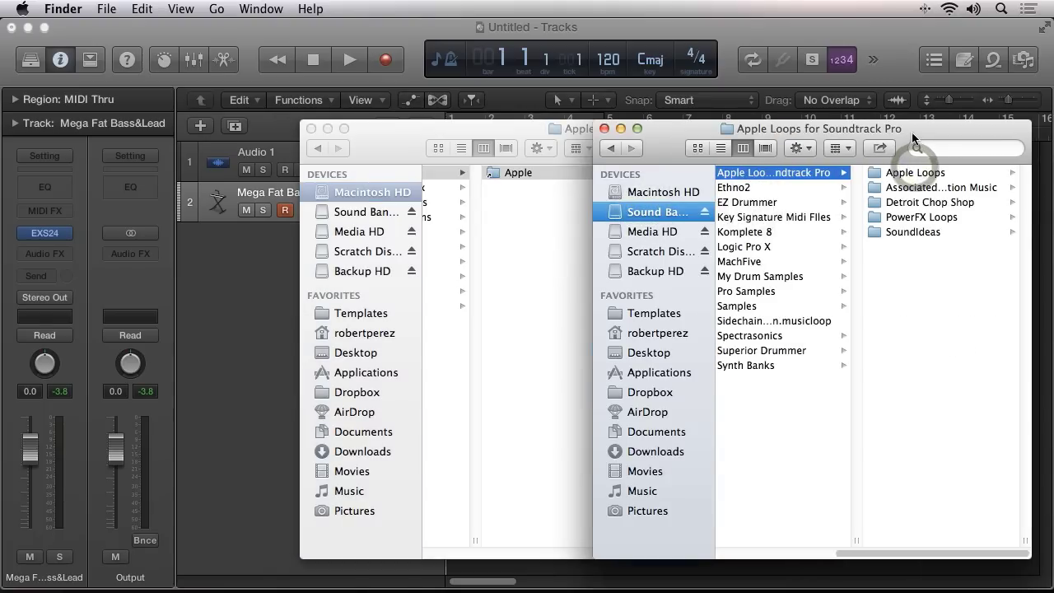
{"action": "left_click_drag", "start_coordinate": [911, 132], "coordinate": [816, 138]}
{"action": "left_click", "coordinate": [819, 178]}
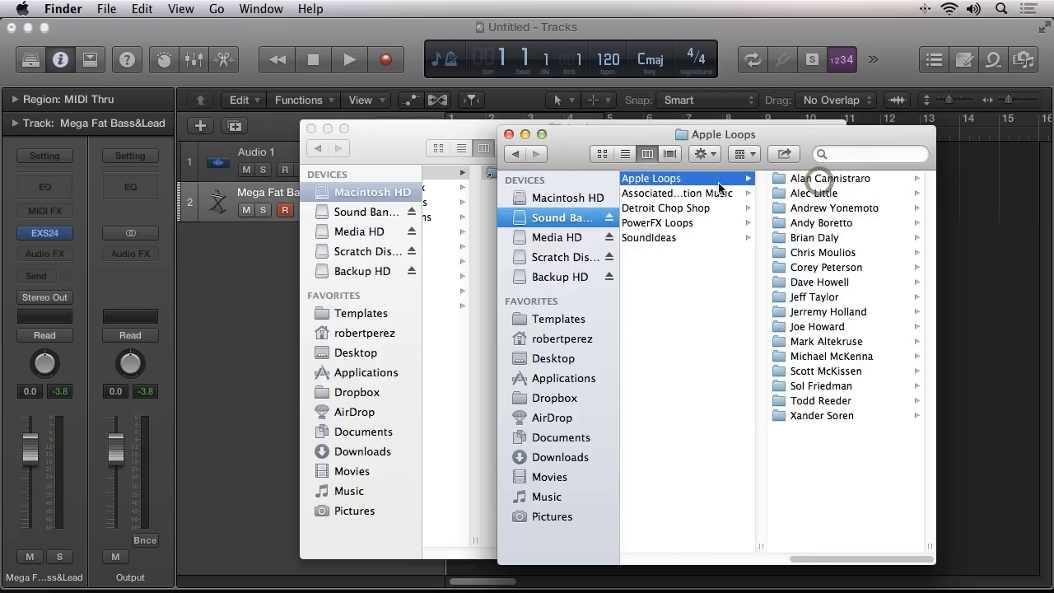
{"action": "left_click", "coordinate": [677, 193]}
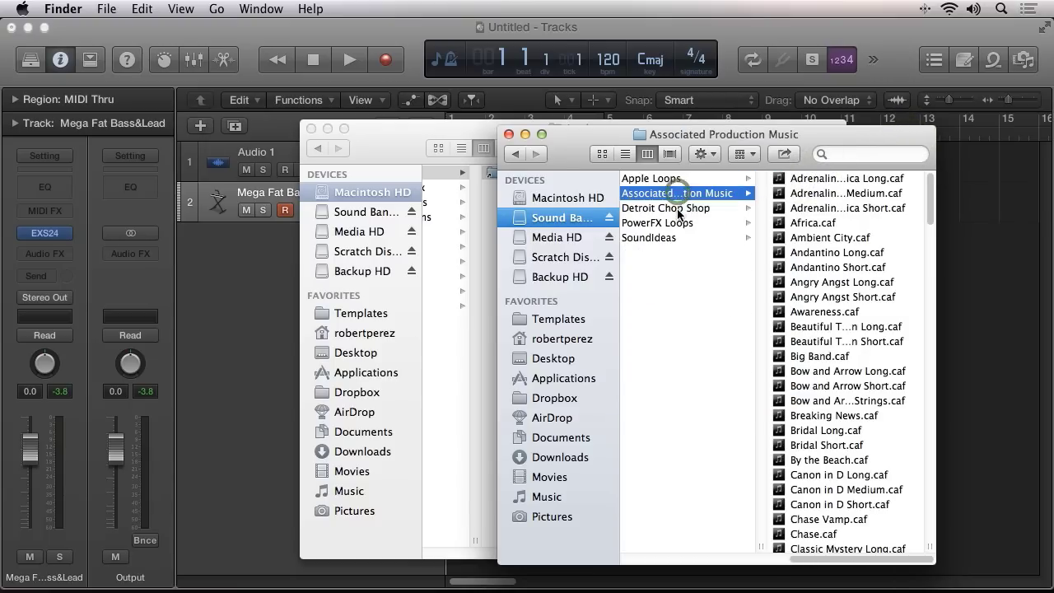
{"action": "left_click", "coordinate": [679, 212]}
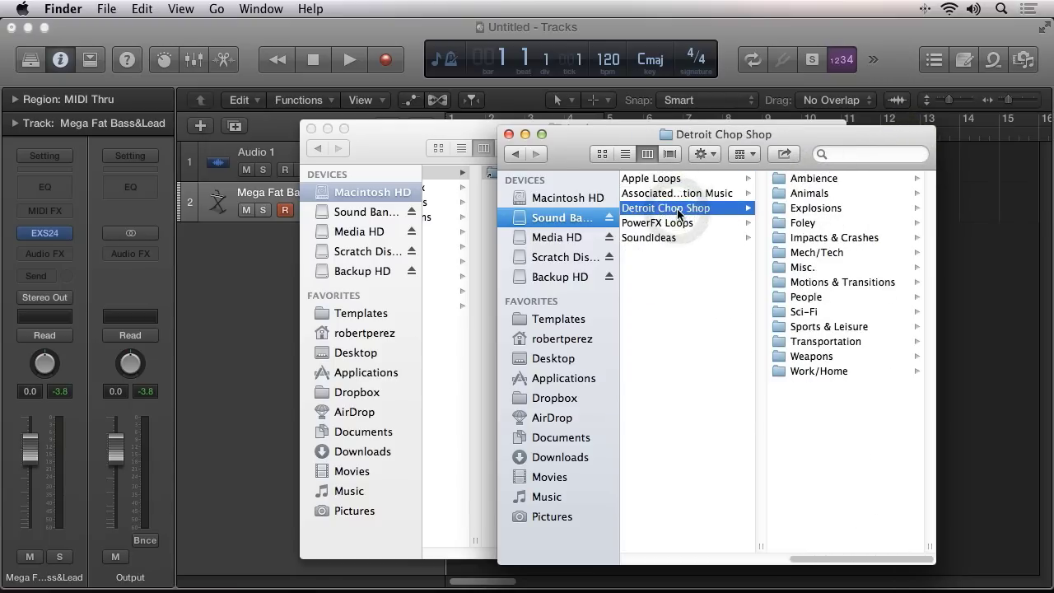
{"action": "key", "text": "super+w"}
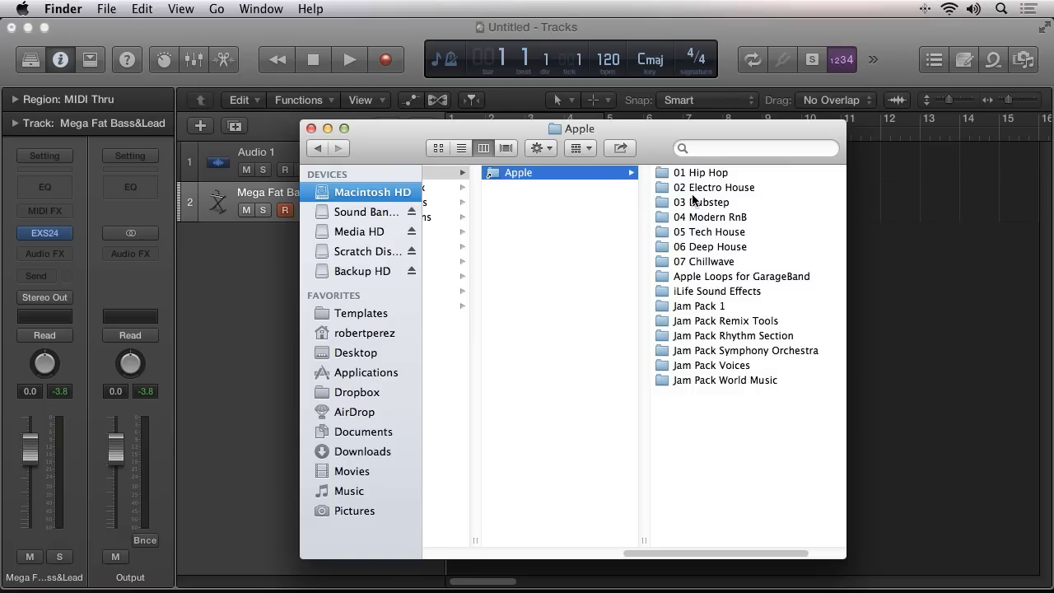
Look inside the 03 Dubstep loops folder and return to the Apple Loops folder on Macintosh HD
{"action": "scroll", "coordinate": [751, 410], "scroll_direction": "right", "scroll_amount": 2}
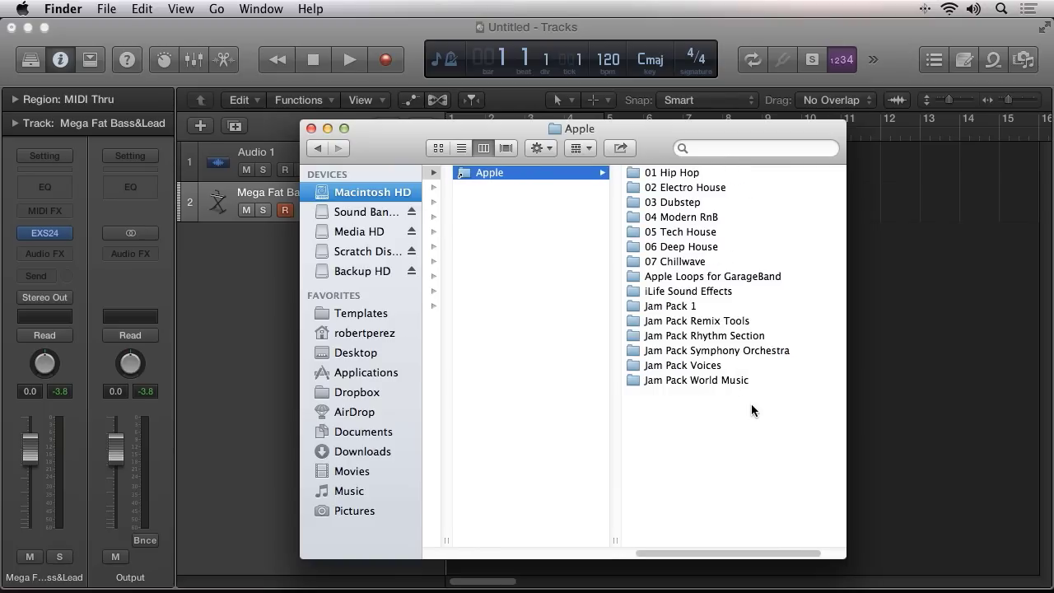
{"action": "left_click", "coordinate": [671, 203]}
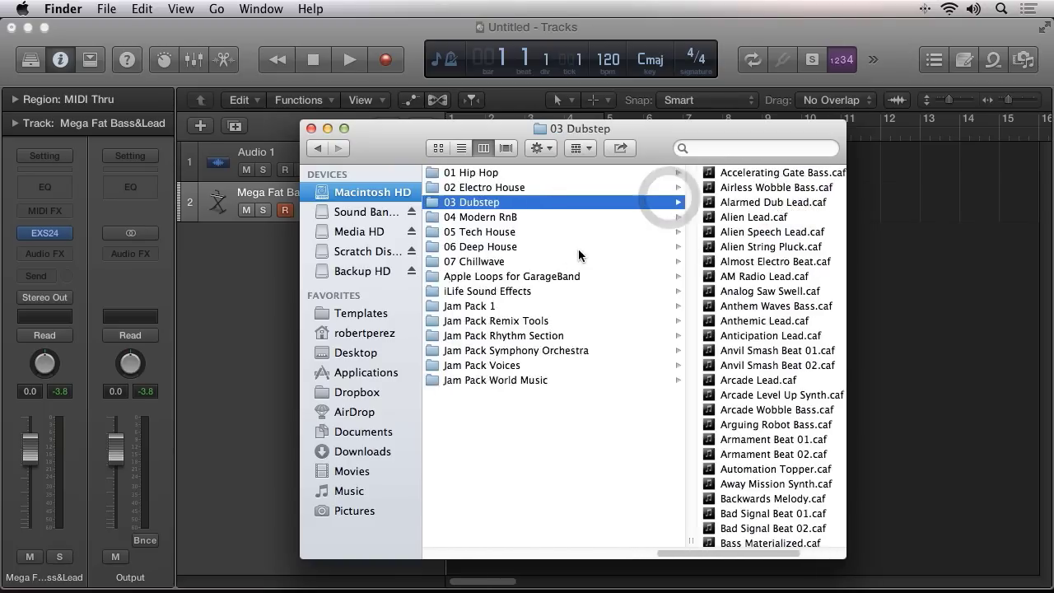
{"action": "scroll", "coordinate": [579, 250], "scroll_direction": "left", "scroll_amount": 3}
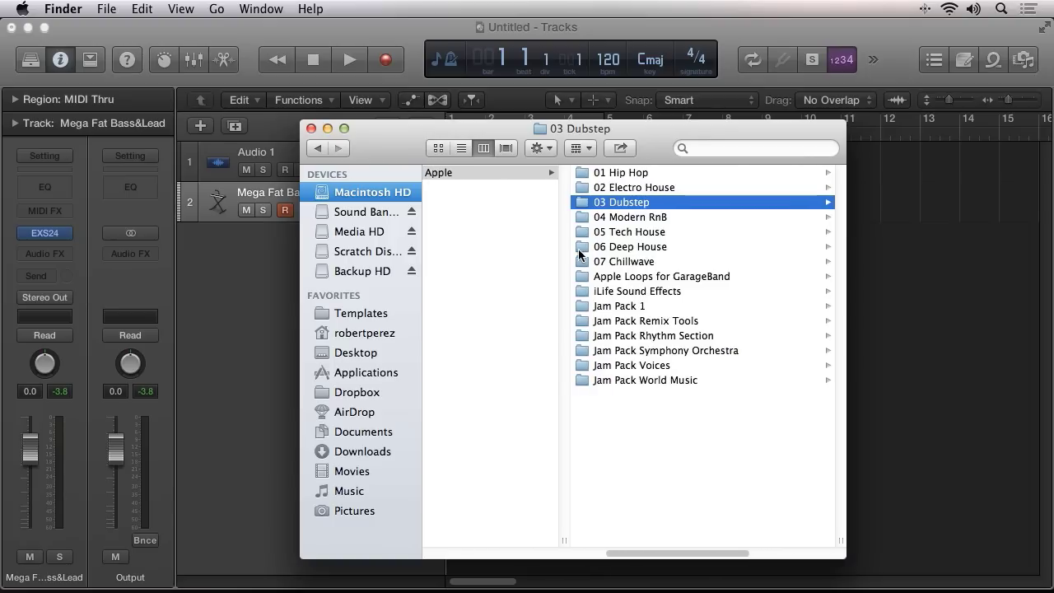
{"action": "left_click", "coordinate": [488, 234]}
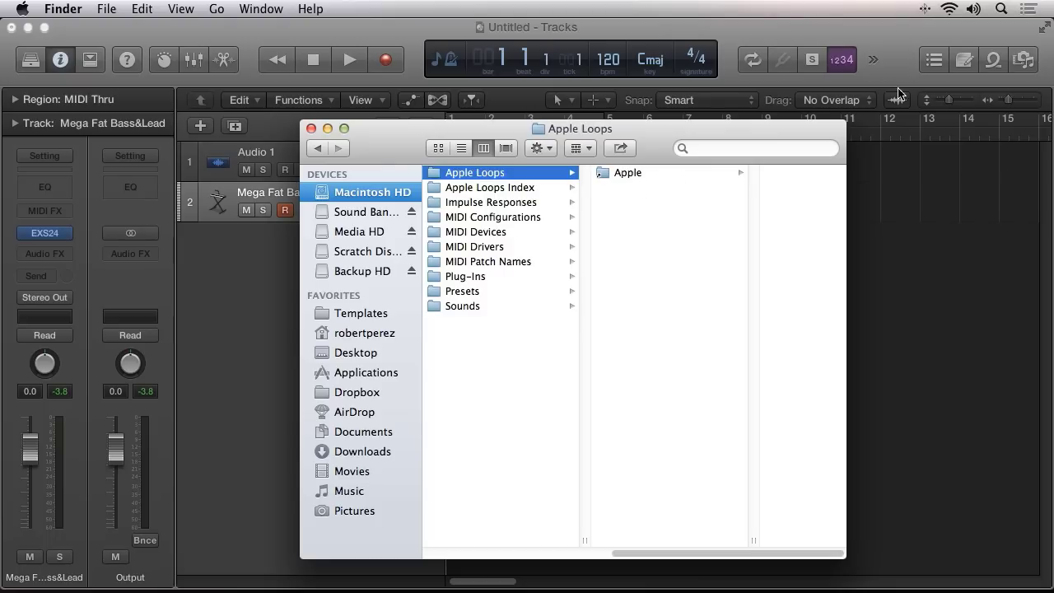
Open the Loop Browser in Logic Pro X and place Finder's Apple Loops window beside it
{"action": "left_click", "coordinate": [903, 25]}
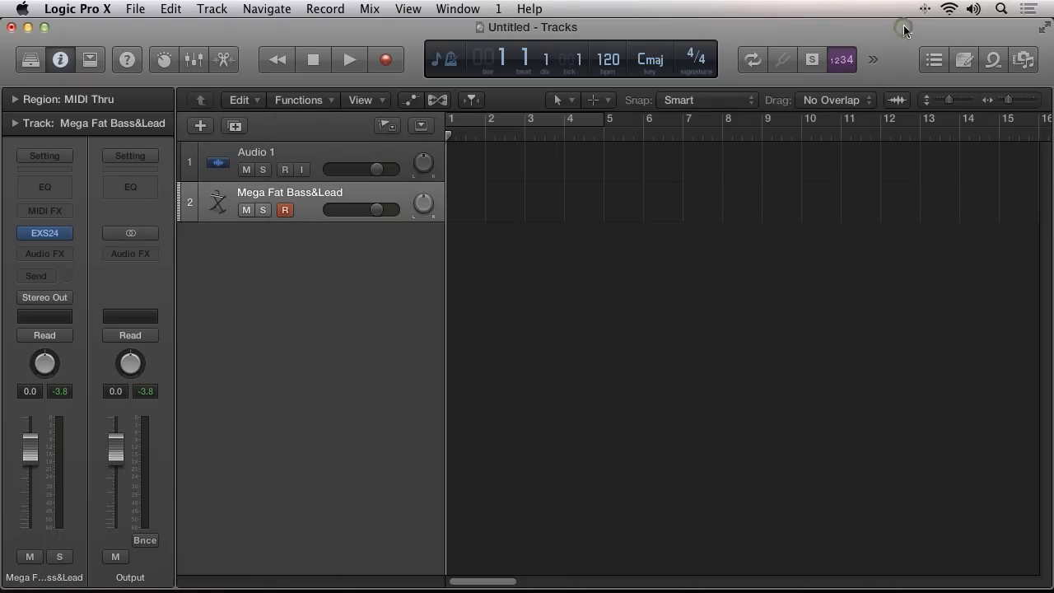
{"action": "left_click", "coordinate": [993, 71]}
{"action": "key", "text": "super+Tab"}
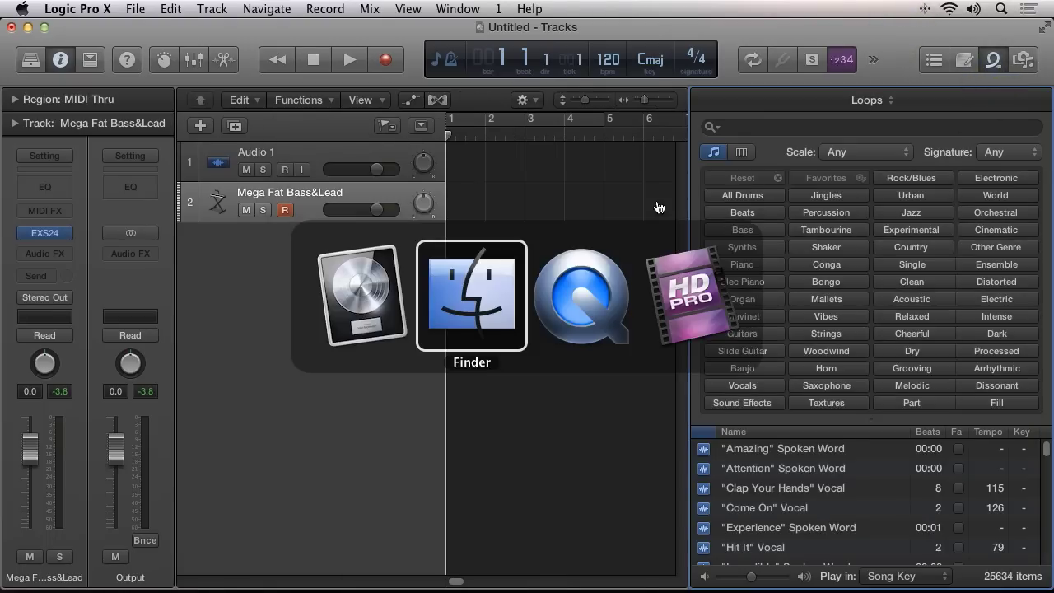
{"action": "left_click_drag", "start_coordinate": [667, 136], "coordinate": [457, 116]}
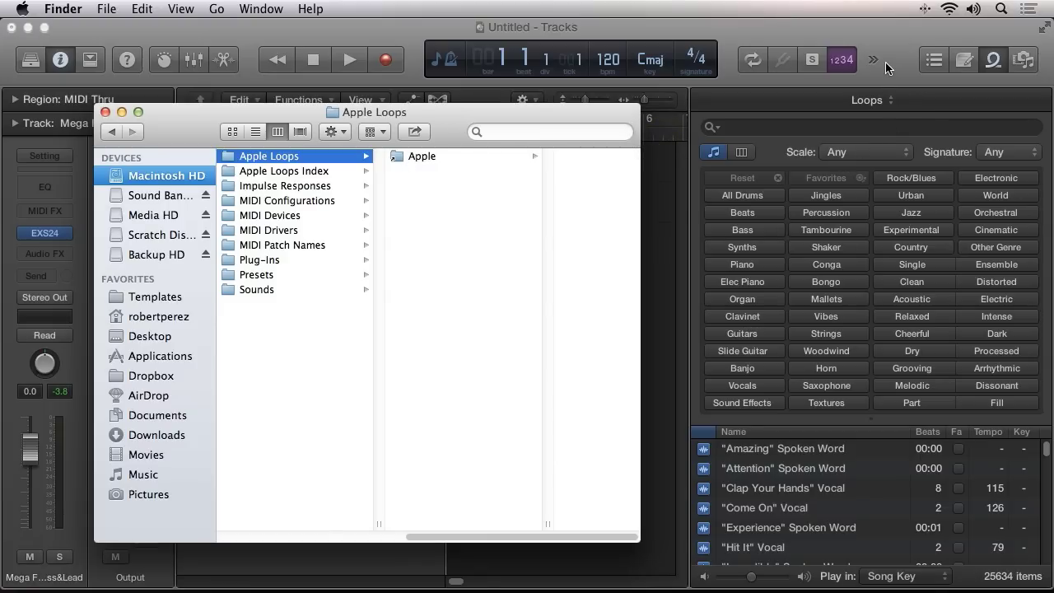
Switch to Logic Pro X, limit the Loop Browser to the Dubstep collection, and hide the Loop Browser and the Inspector
{"action": "left_click", "coordinate": [857, 103]}
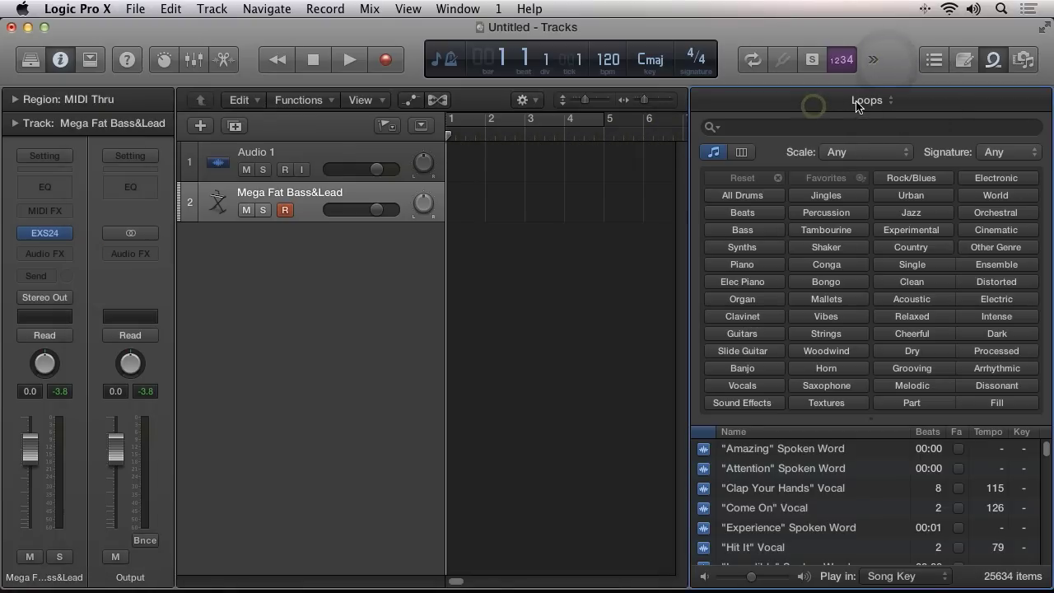
{"action": "left_click", "coordinate": [861, 102]}
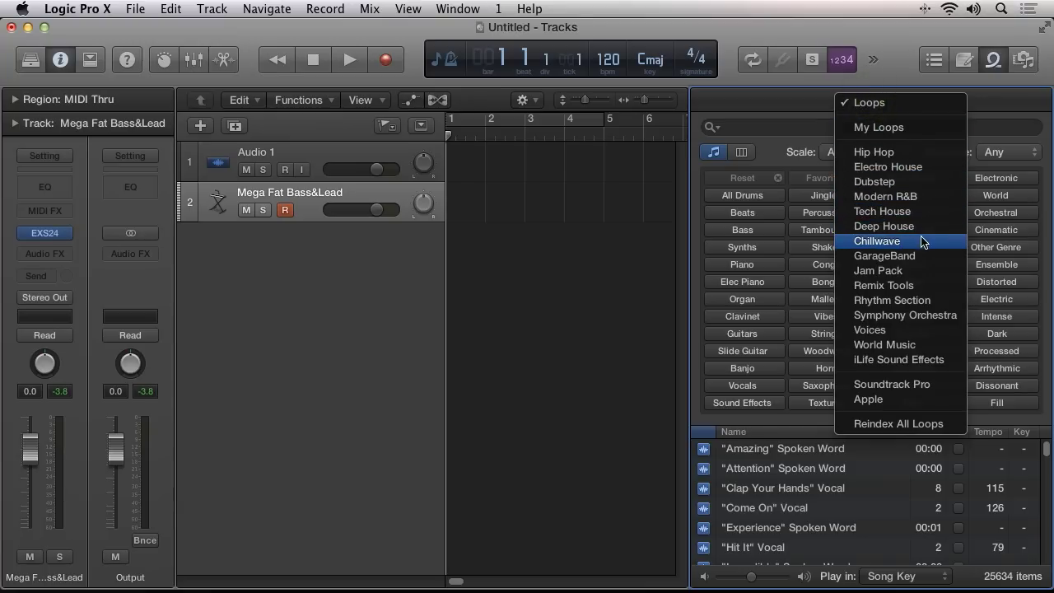
{"action": "left_click", "coordinate": [912, 183]}
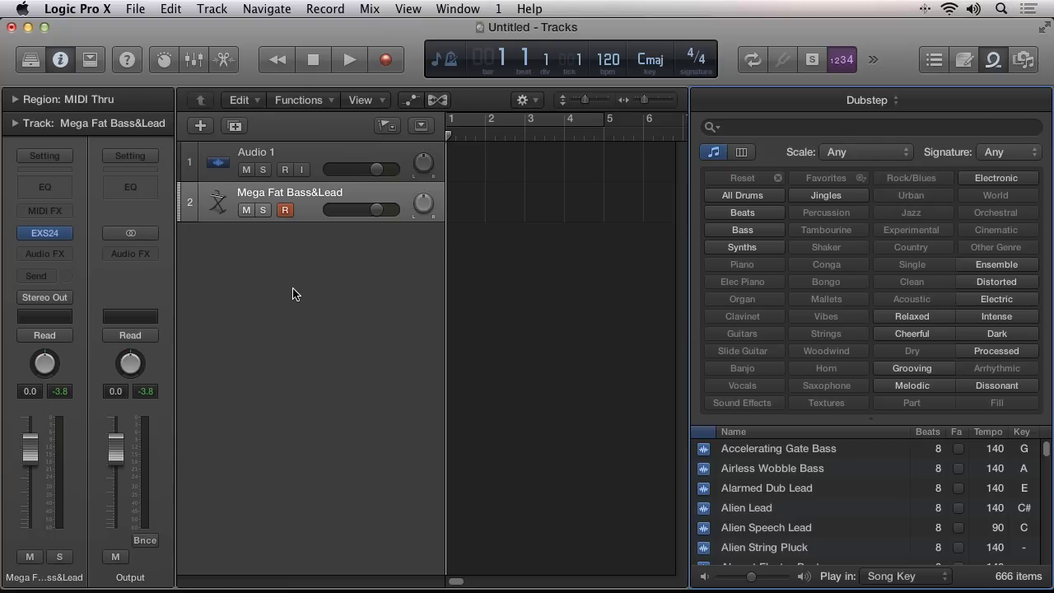
{"action": "key", "text": "o"}
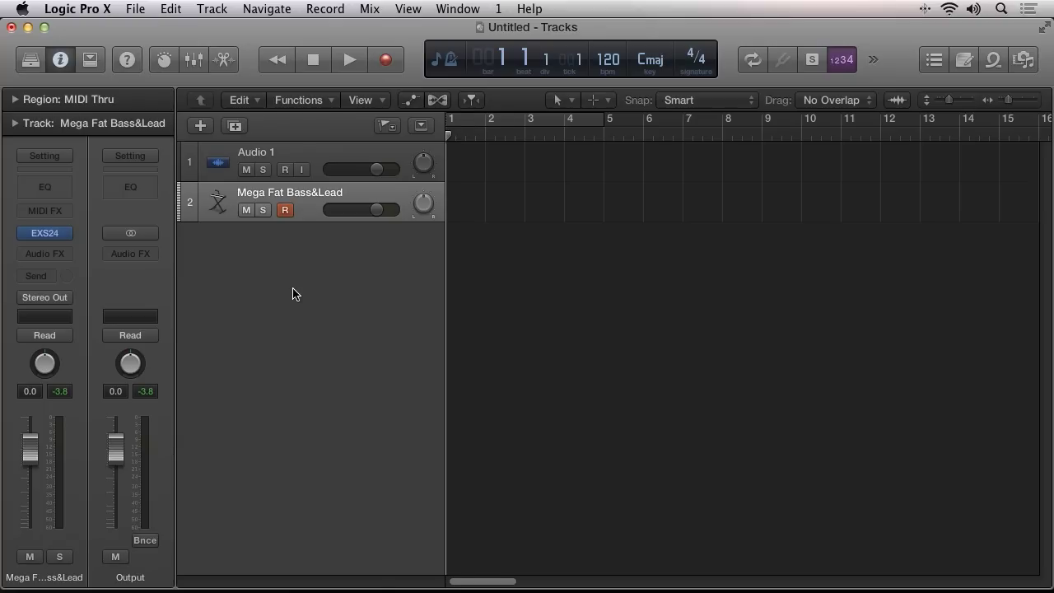
{"action": "key", "text": "i"}
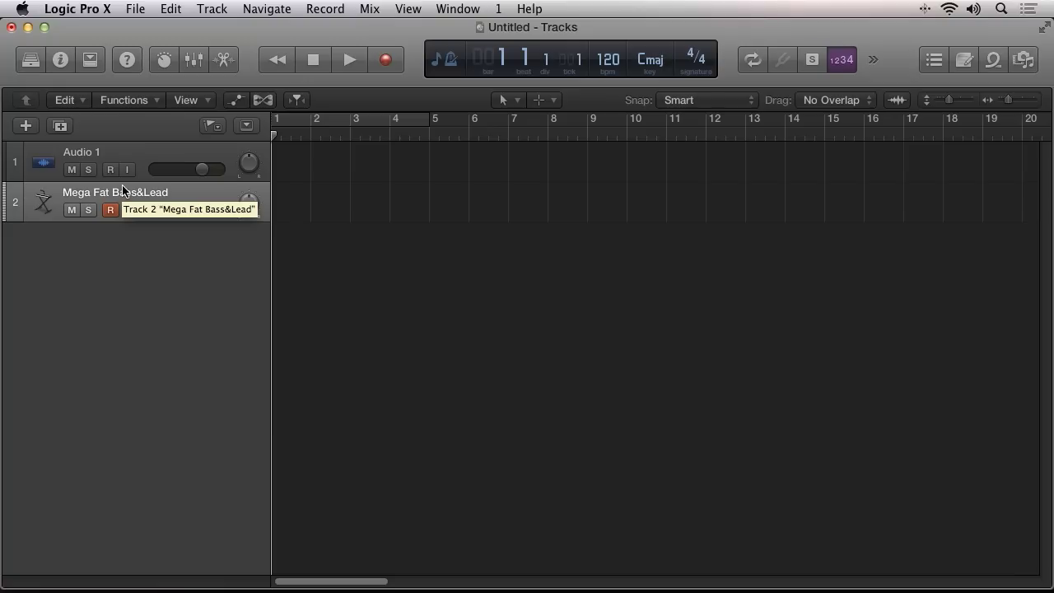
Open the downloadable Additional Content packages and select all uninstalled ones, with the Apple Loops group expanded
{"action": "left_click", "coordinate": [81, 7]}
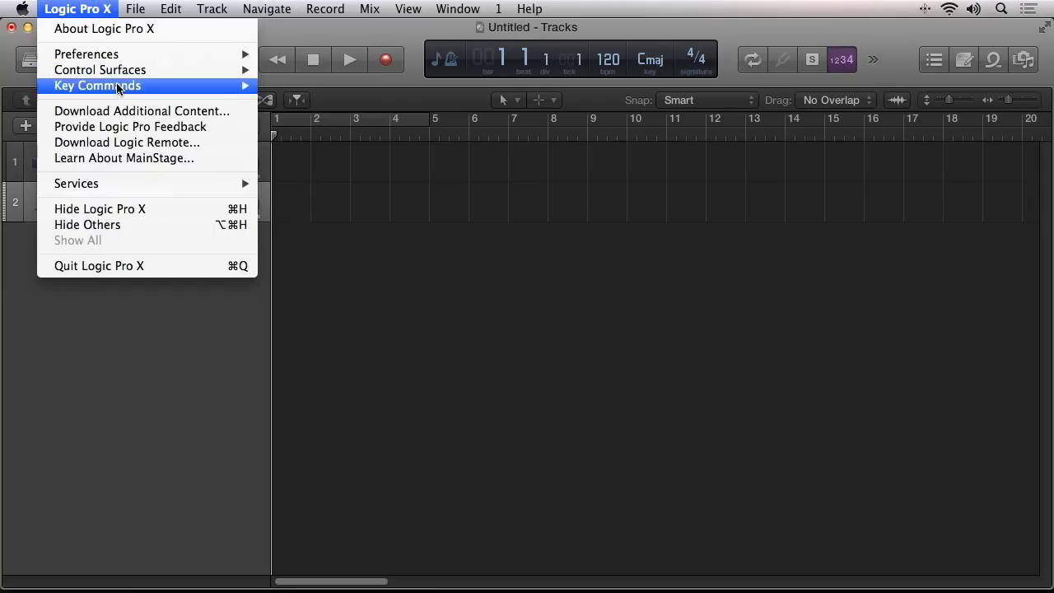
{"action": "left_click", "coordinate": [123, 110]}
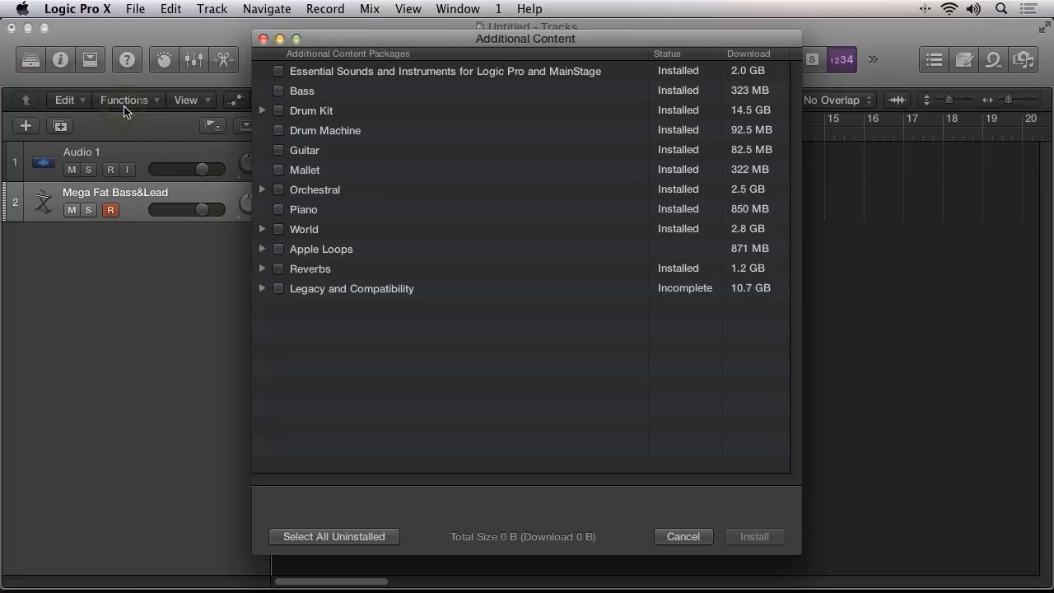
{"action": "left_click", "coordinate": [360, 536]}
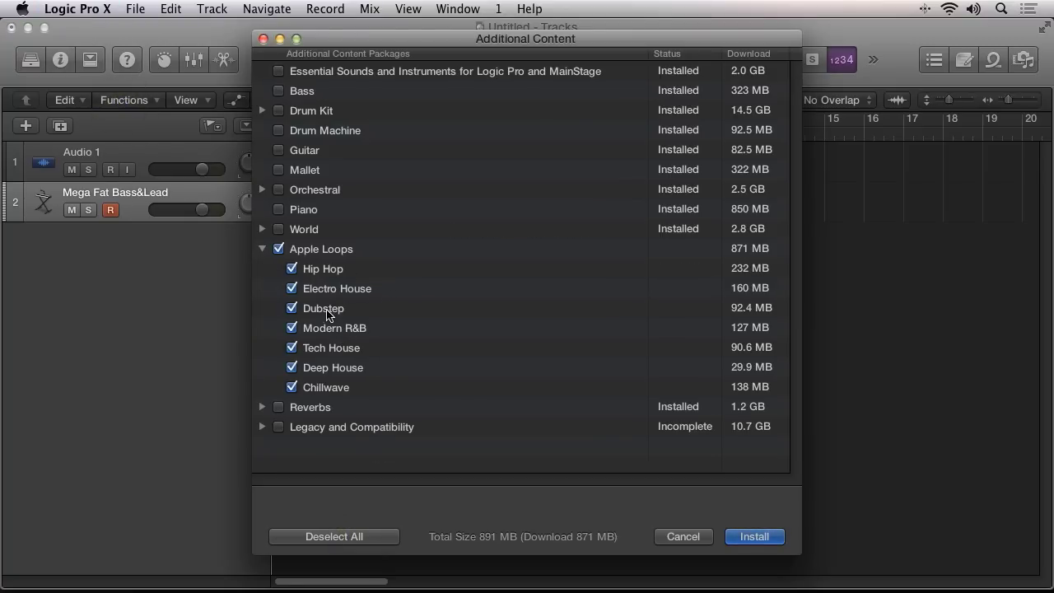
Show the Loop Browser again and place the Additional Content window beside it for comparison
{"action": "left_click", "coordinate": [877, 258]}
{"action": "left_click", "coordinate": [993, 60]}
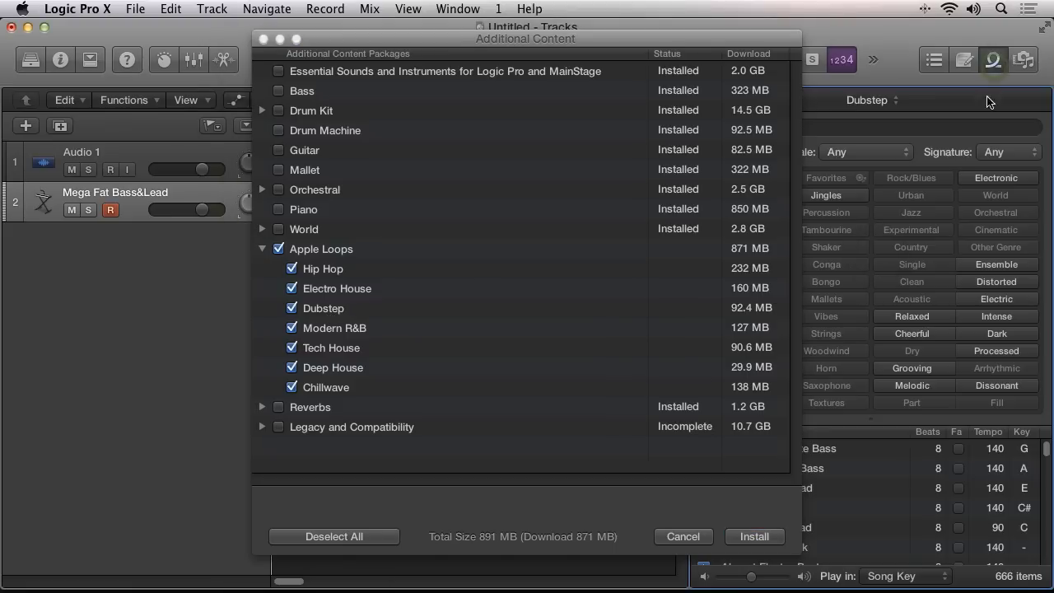
{"action": "left_click_drag", "start_coordinate": [652, 41], "coordinate": [462, 46]}
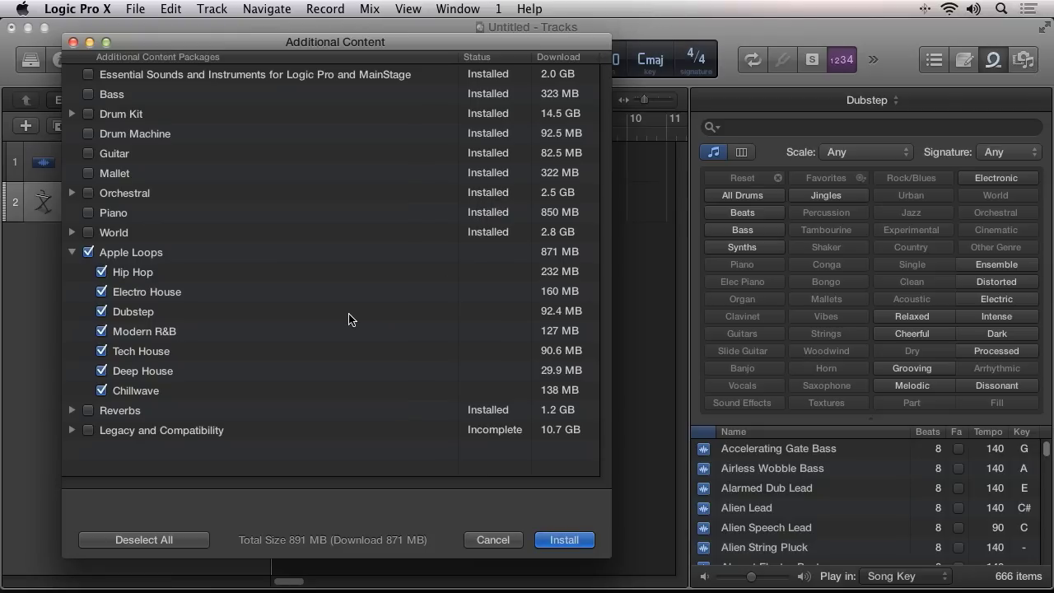